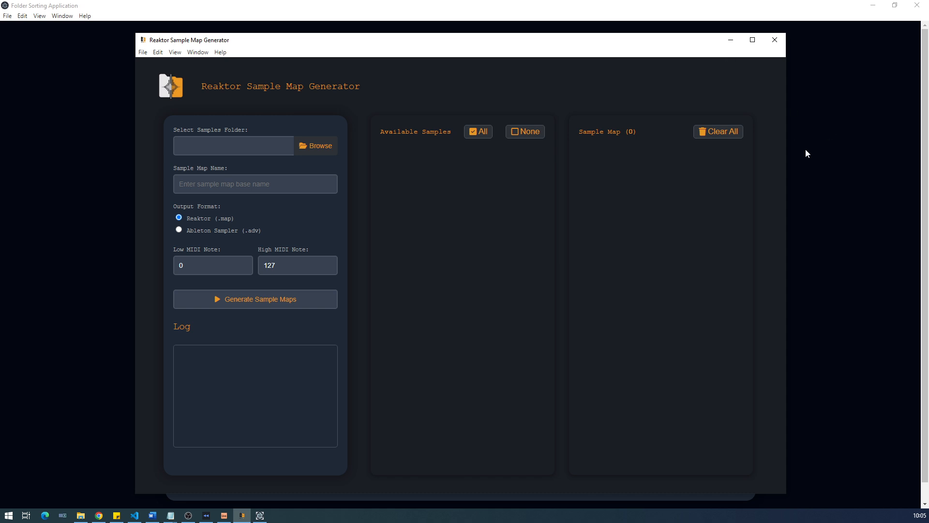
# Switch to the Folder Sorting Application and examine the Arcane Attic folder under D:\Native Instruments Content in the source folder selection.
pyautogui.hotkey('alt', 'Tab')
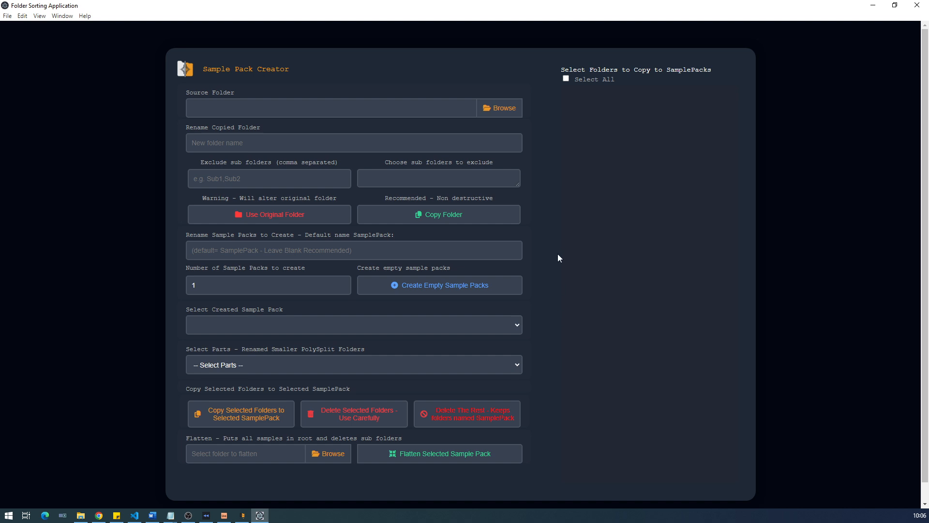
pyautogui.click(506, 113)
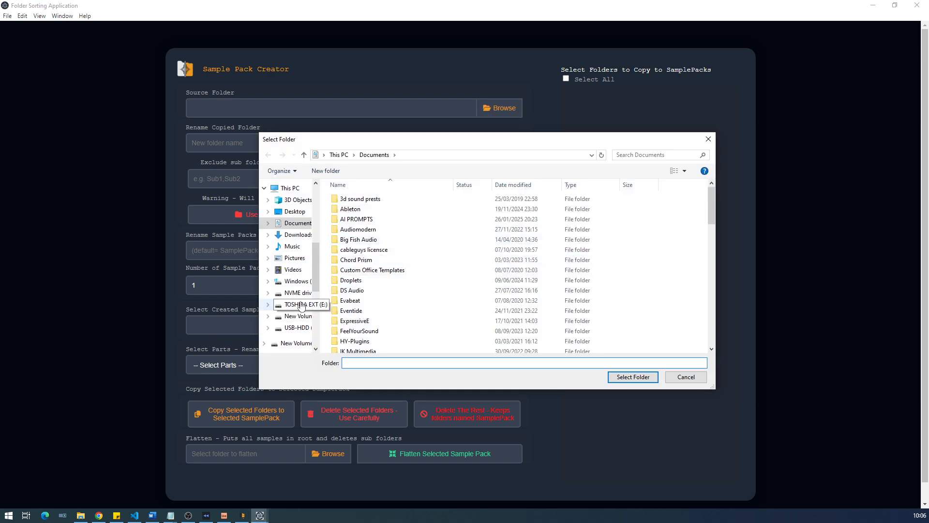
pyautogui.click(299, 292)
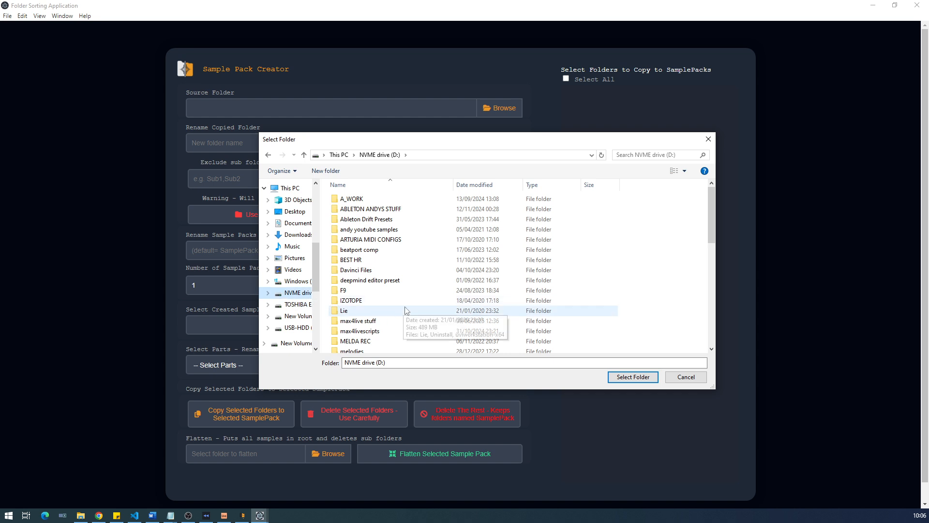
pyautogui.scroll(-5, 339, 305)
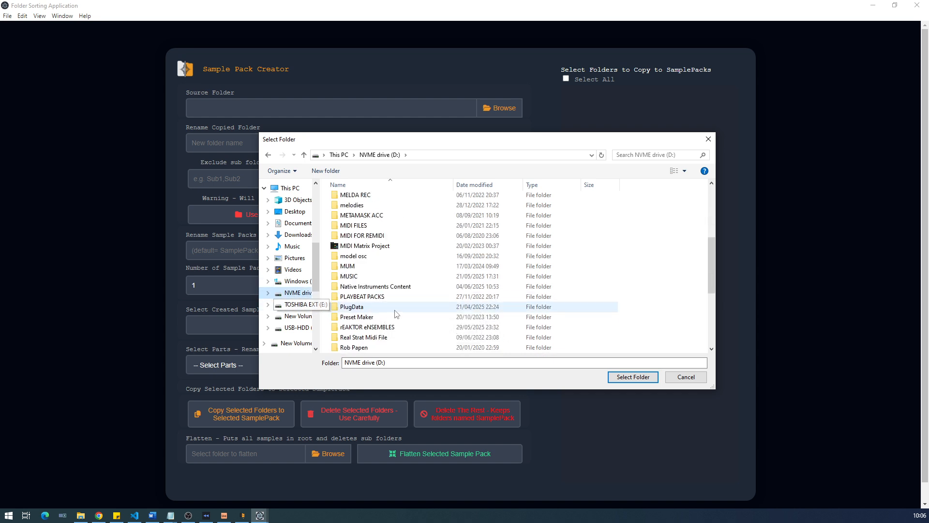
pyautogui.click(390, 290)
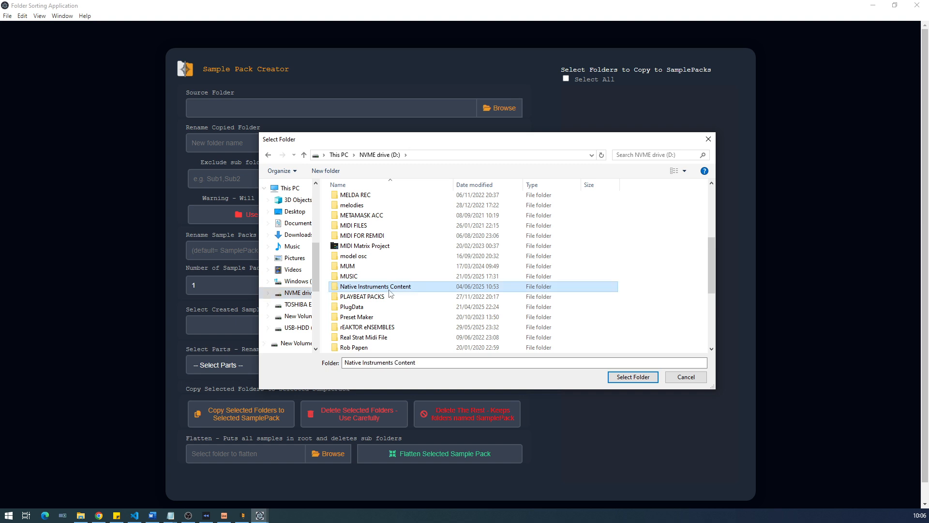
pyautogui.doubleClick(390, 290)
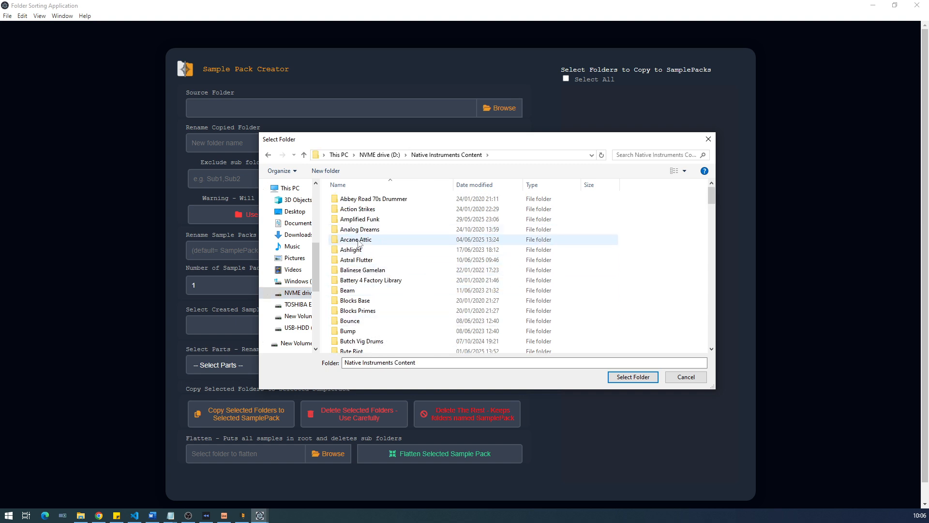
pyautogui.click(430, 241)
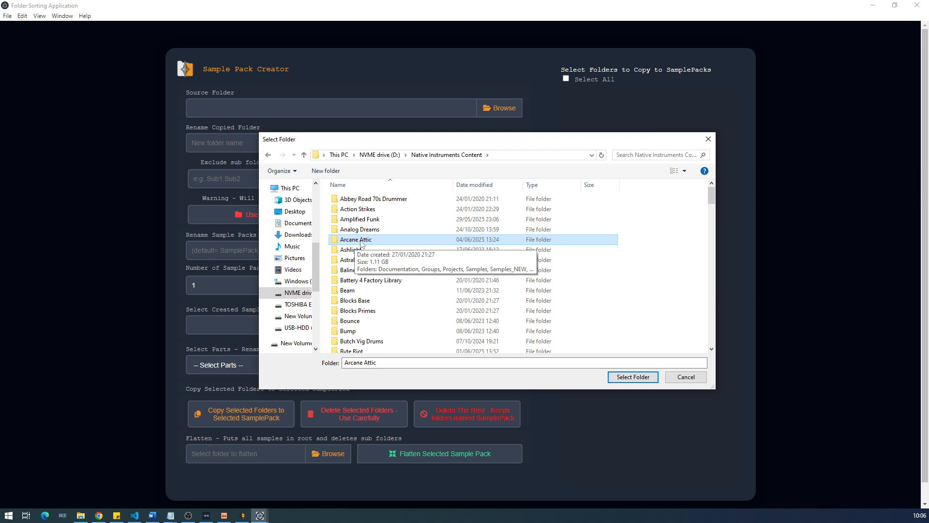
pyautogui.doubleClick(366, 240)
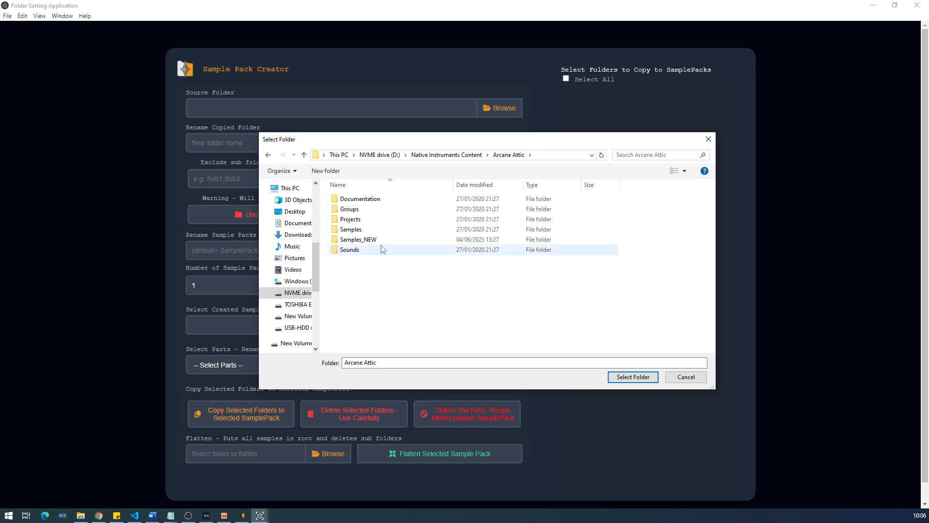
pyautogui.click(462, 156)
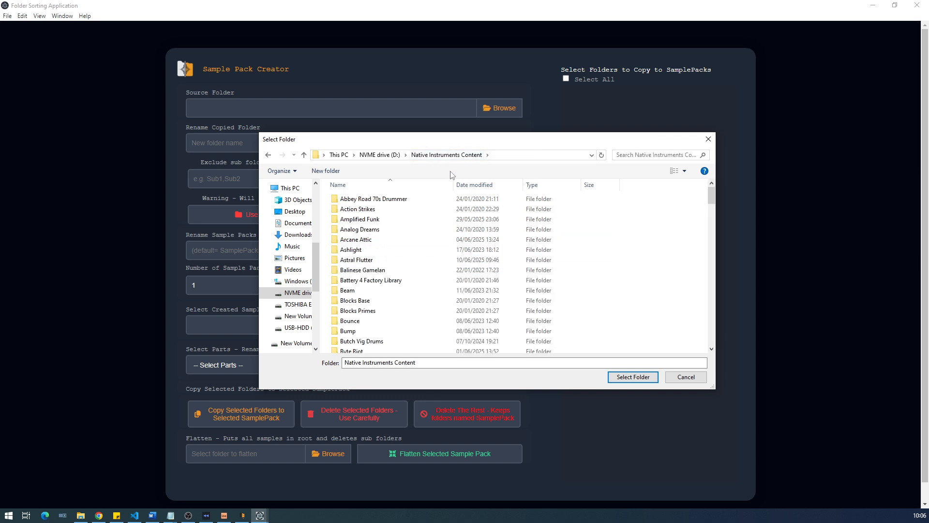
pyautogui.doubleClick(366, 241)
pyautogui.click(462, 156)
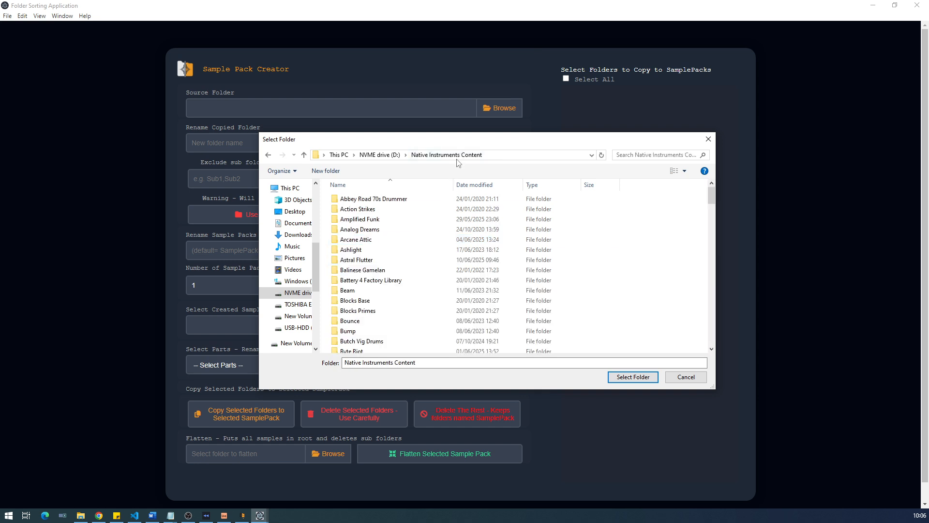
# Examine the Drums, Instruments, Loops and One Shots subfolders in the Samples folder of Astral Flutter.
pyautogui.click(359, 261)
pyautogui.doubleClick(359, 262)
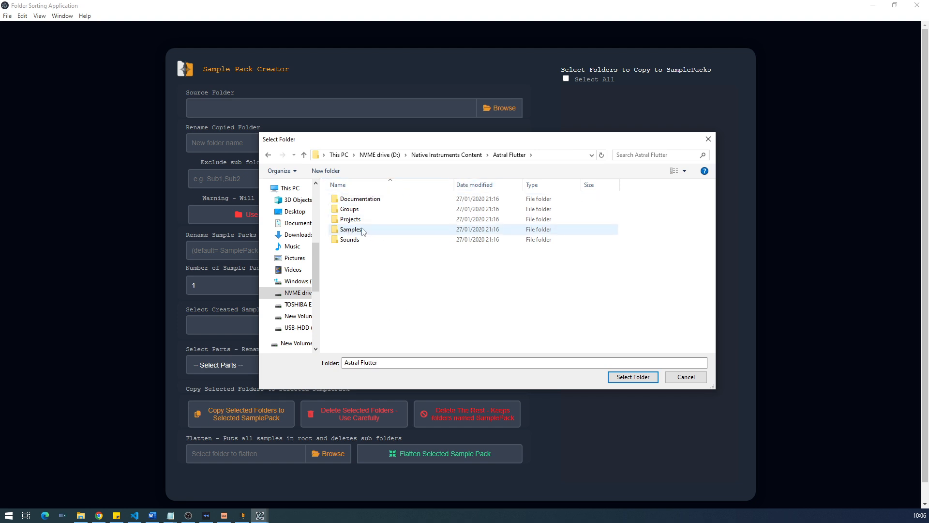
pyautogui.click(355, 232)
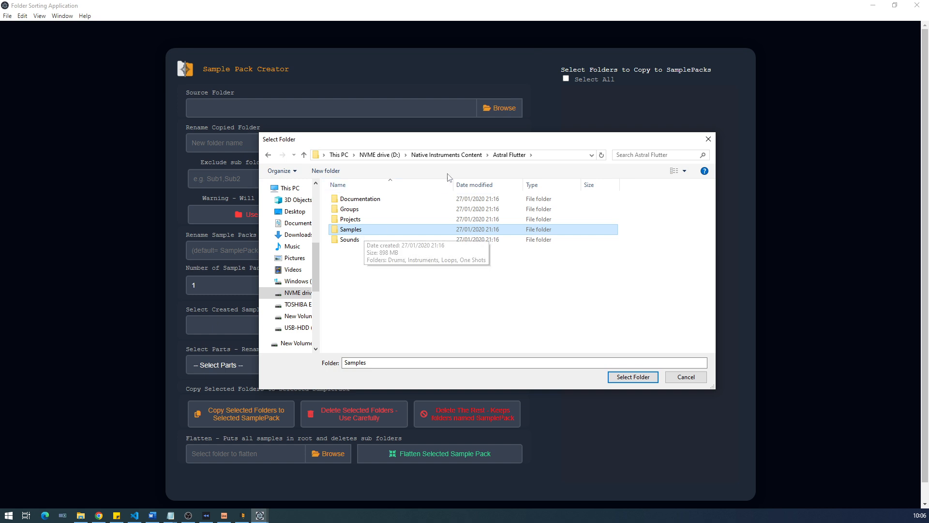
pyautogui.doubleClick(366, 231)
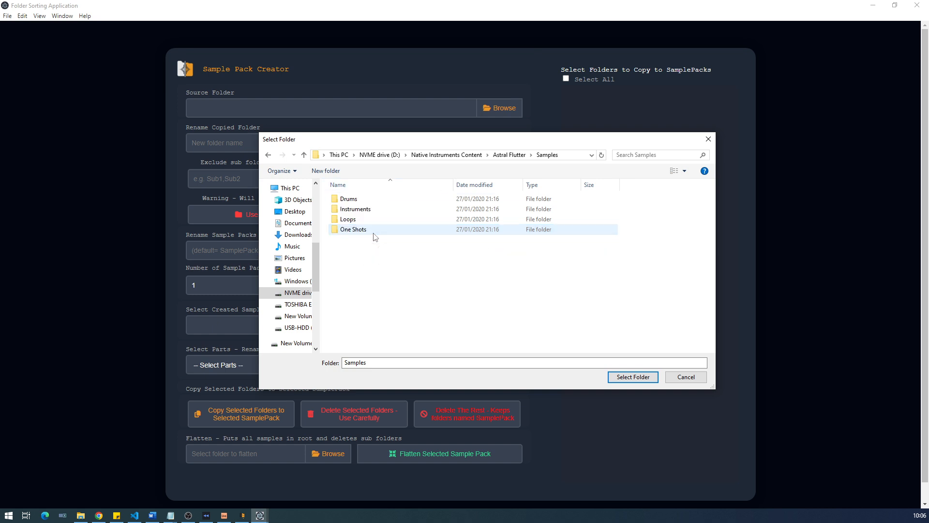
pyautogui.click(351, 199)
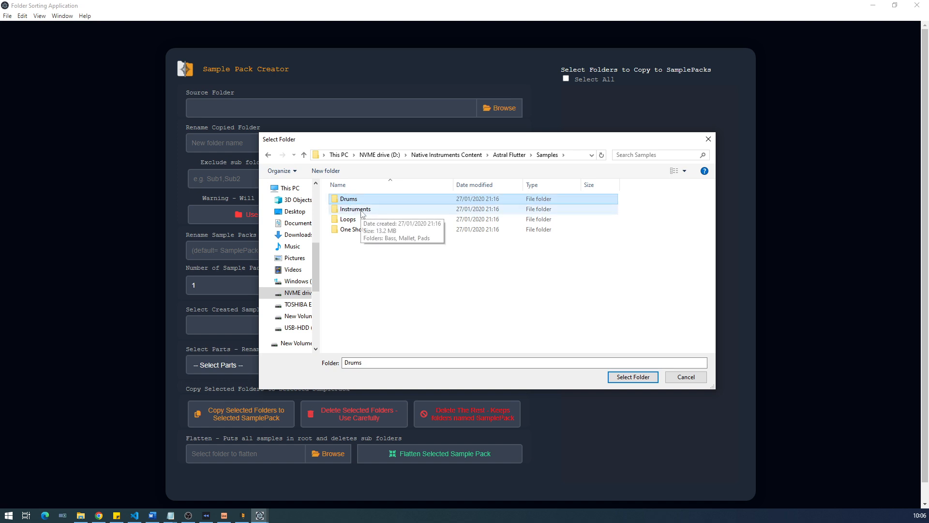
pyautogui.click(362, 214)
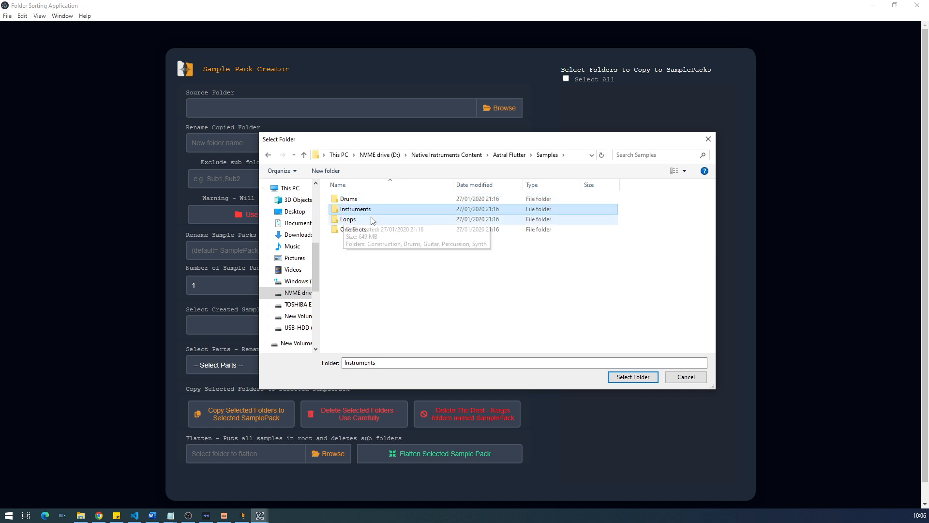
pyautogui.click(350, 231)
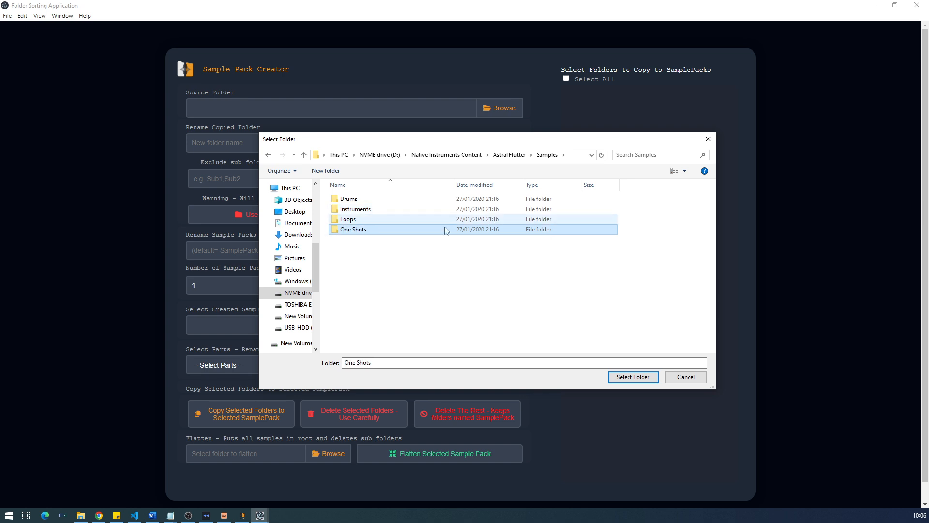
pyautogui.click(368, 224)
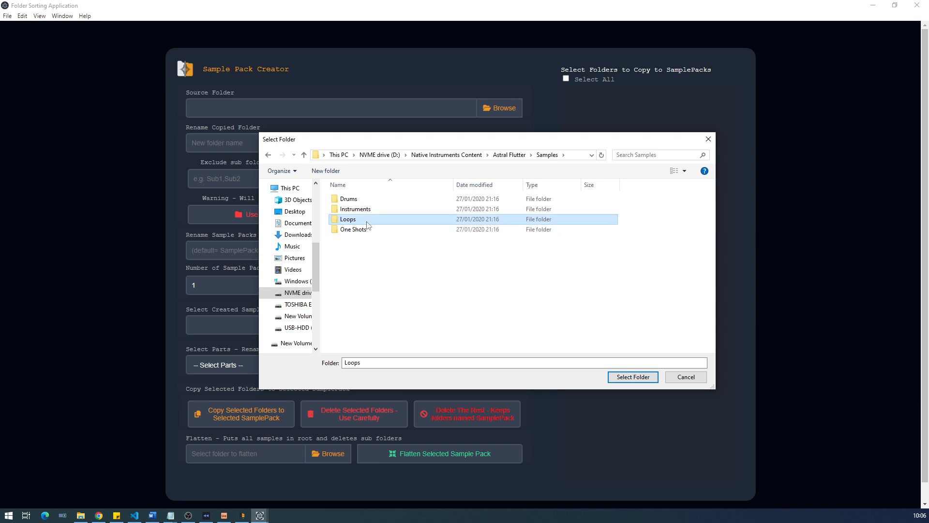
# Examine the Construction subfolders inside Astral Flutter's Loops folder, return to Astral Flutter and cancel the source folder selection.
pyautogui.doubleClick(367, 224)
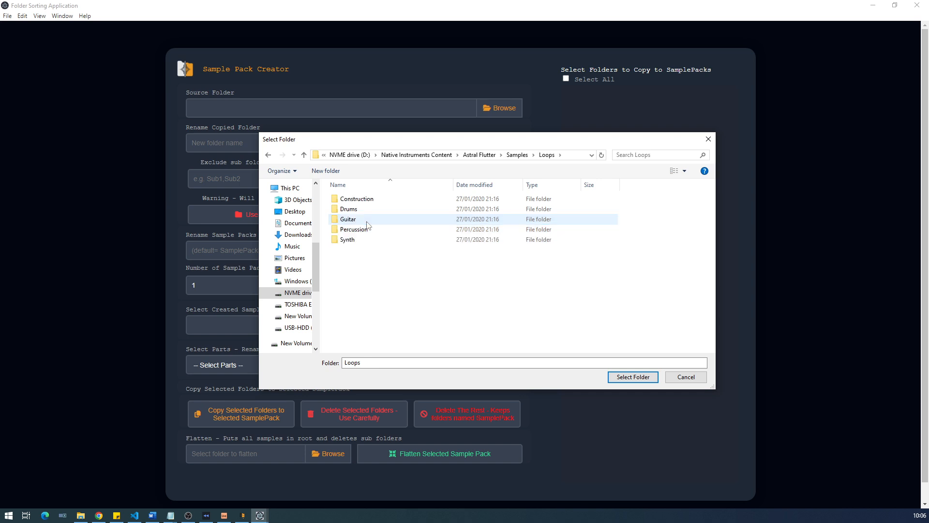
pyautogui.click(366, 203)
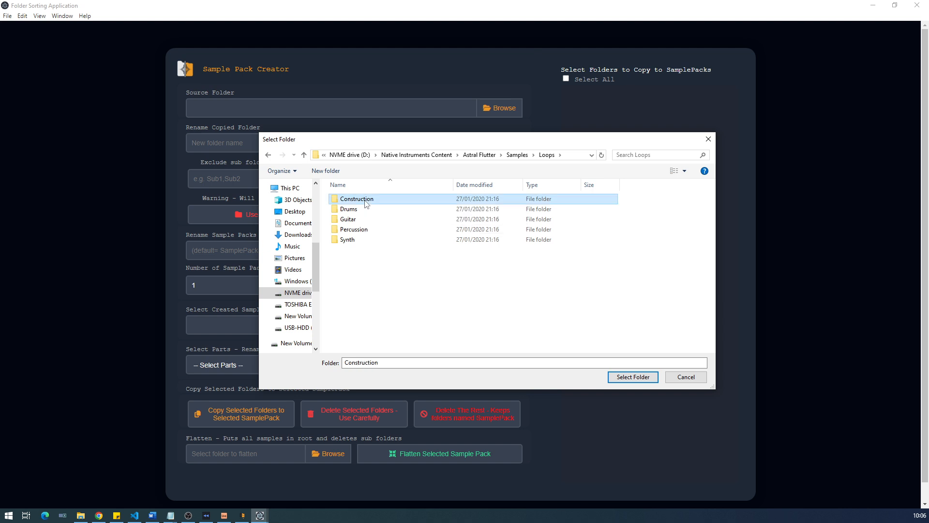
pyautogui.doubleClick(365, 203)
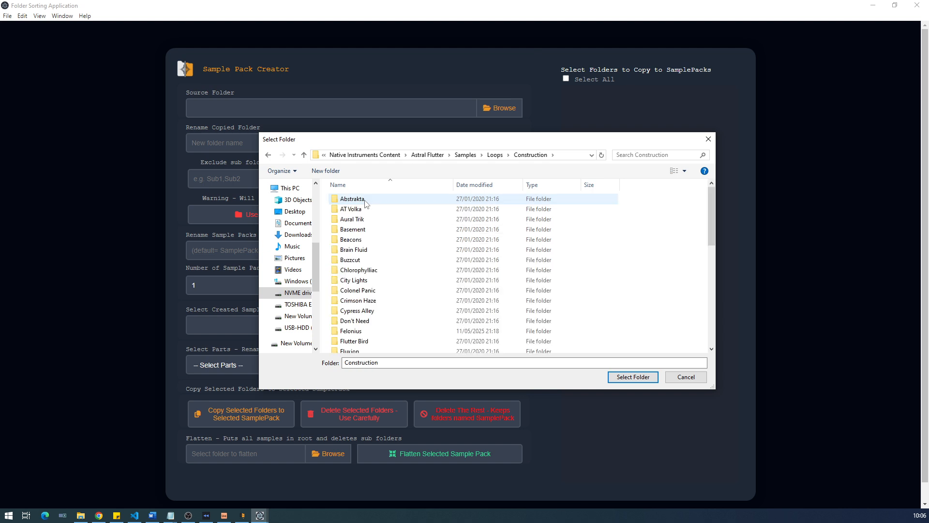
pyautogui.doubleClick(365, 203)
pyautogui.click(452, 156)
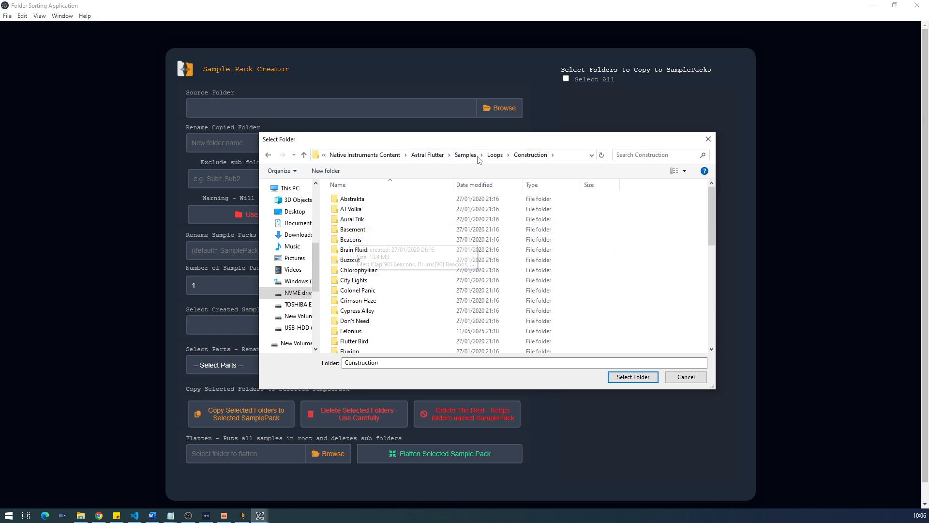
pyautogui.click(494, 154)
pyautogui.click(463, 155)
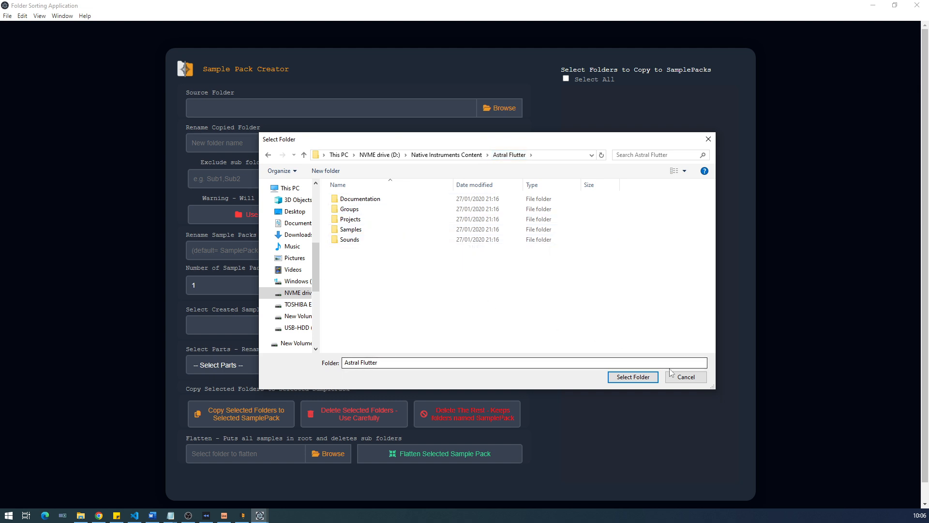
pyautogui.click(684, 378)
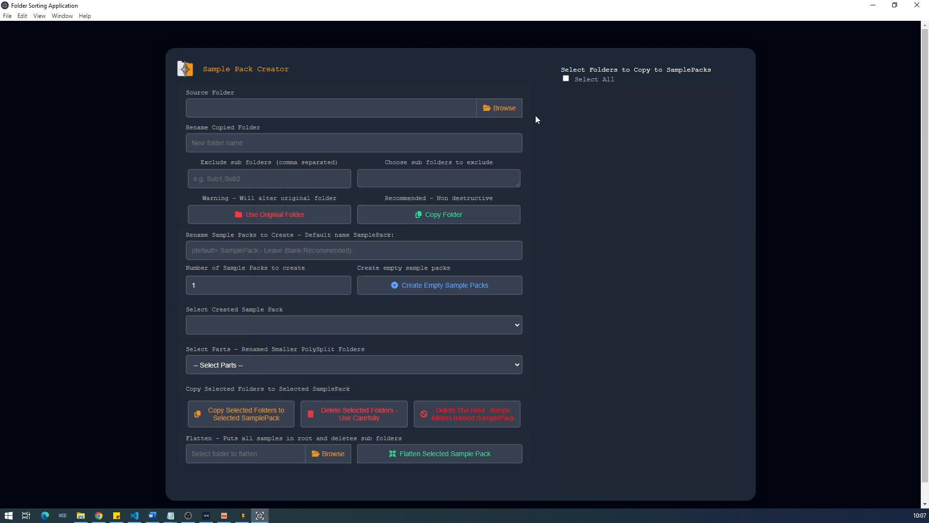
# Set the source folder to D:\Native Instruments Content\Astral Flutter\Samples.
pyautogui.click(499, 107)
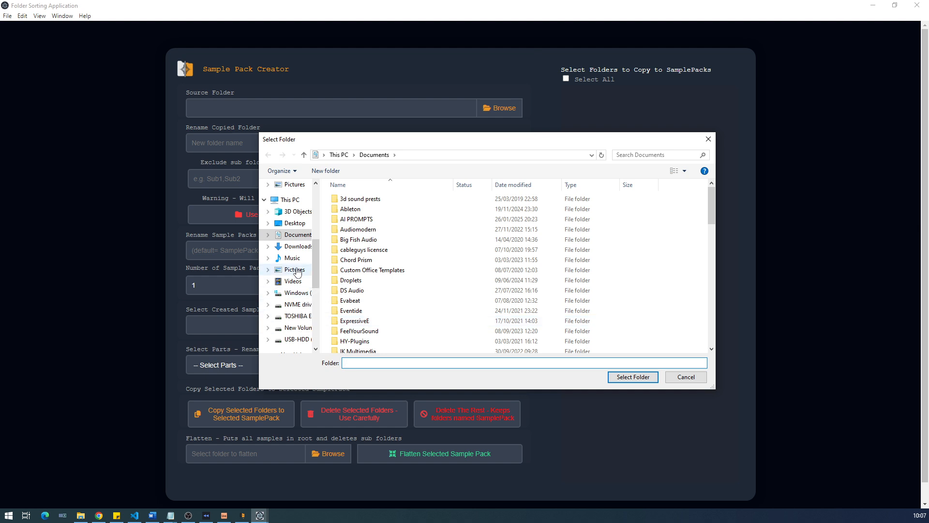
pyautogui.click(297, 293)
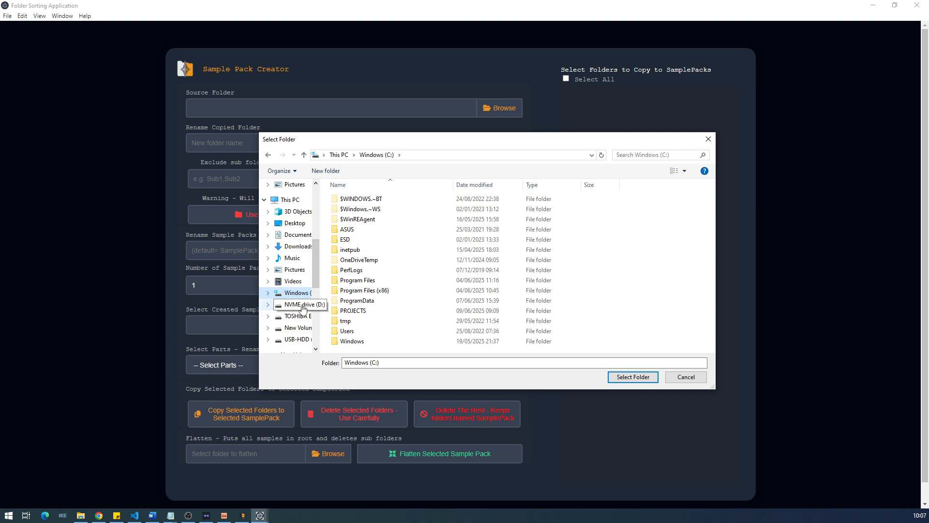
pyautogui.click(302, 305)
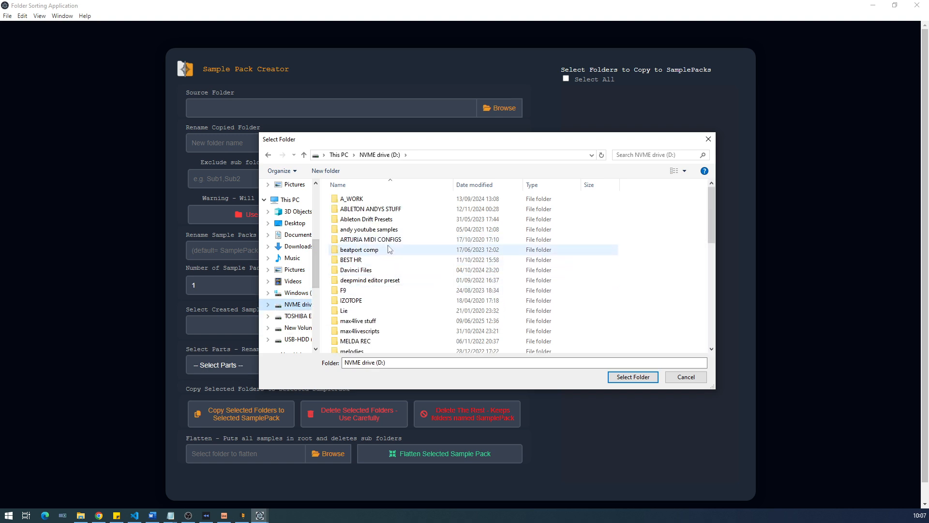
pyautogui.scroll(-6, 388, 249)
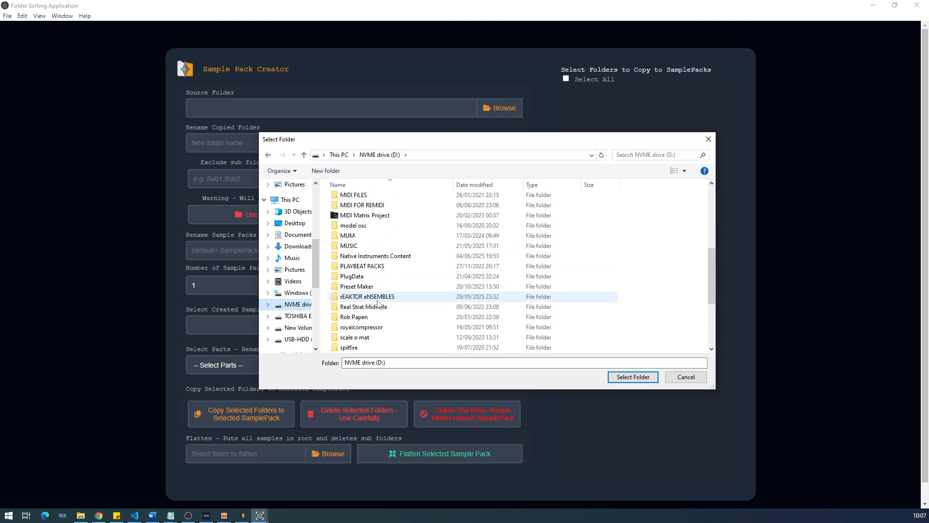
pyautogui.scroll(-3, 378, 304)
pyautogui.scroll(2, 377, 232)
pyautogui.doubleClick(376, 215)
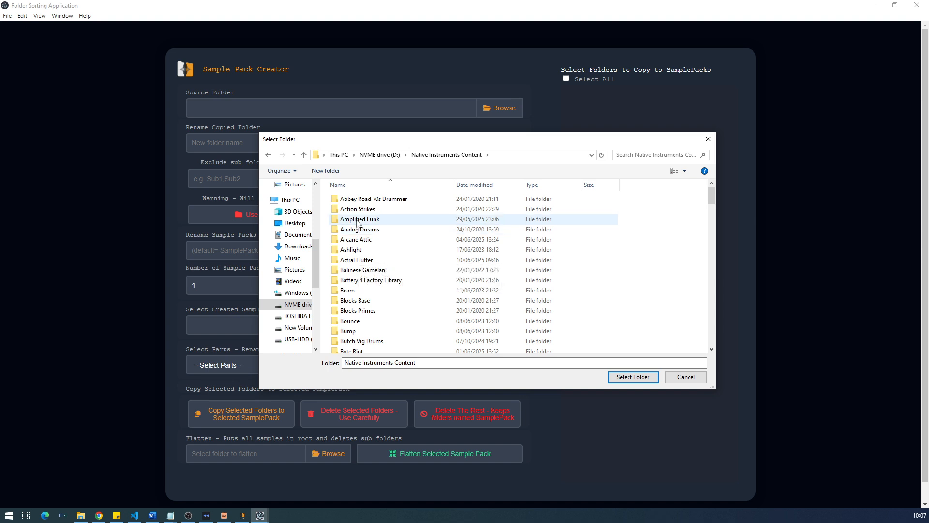
pyautogui.doubleClick(360, 260)
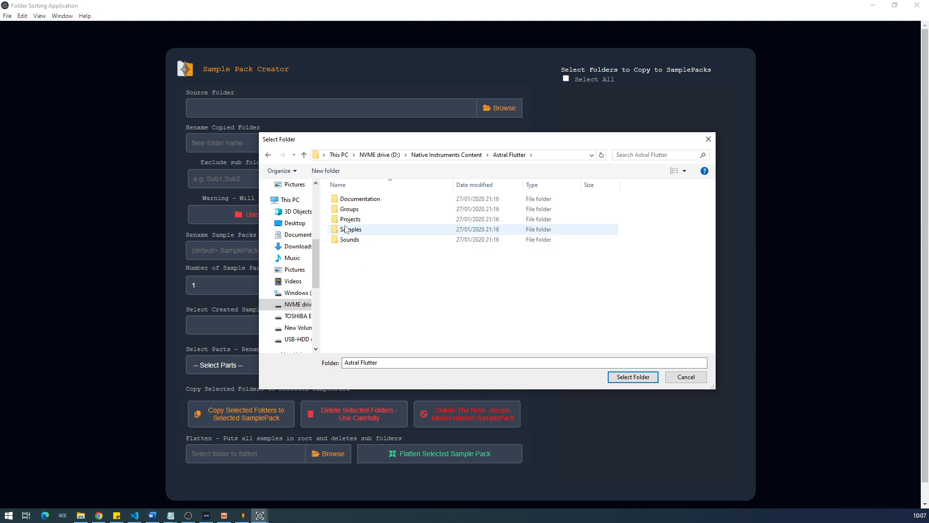
pyautogui.click(347, 229)
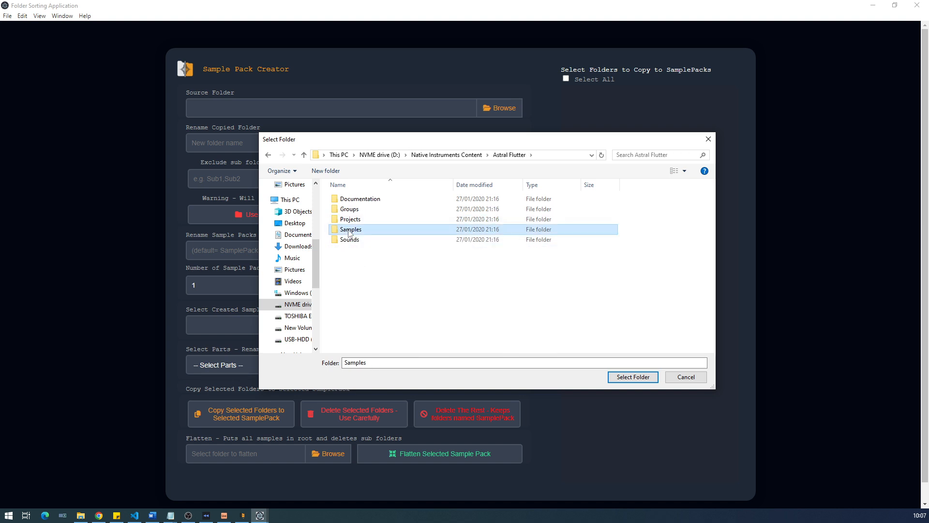
pyautogui.click(647, 380)
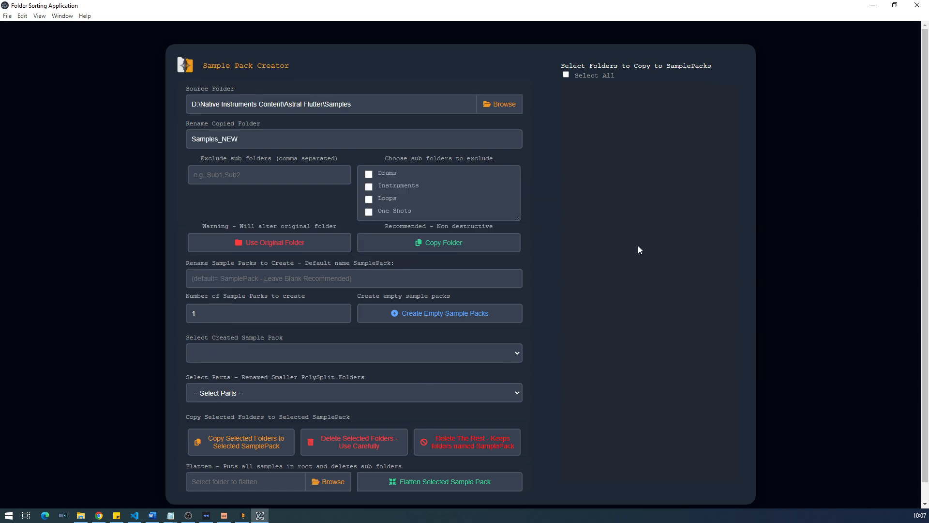
# Exclude the Drums, Instruments and One Shots subfolders and make a non-destructive copy of the source folder.
pyautogui.click(371, 187)
pyautogui.click(369, 174)
pyautogui.click(367, 213)
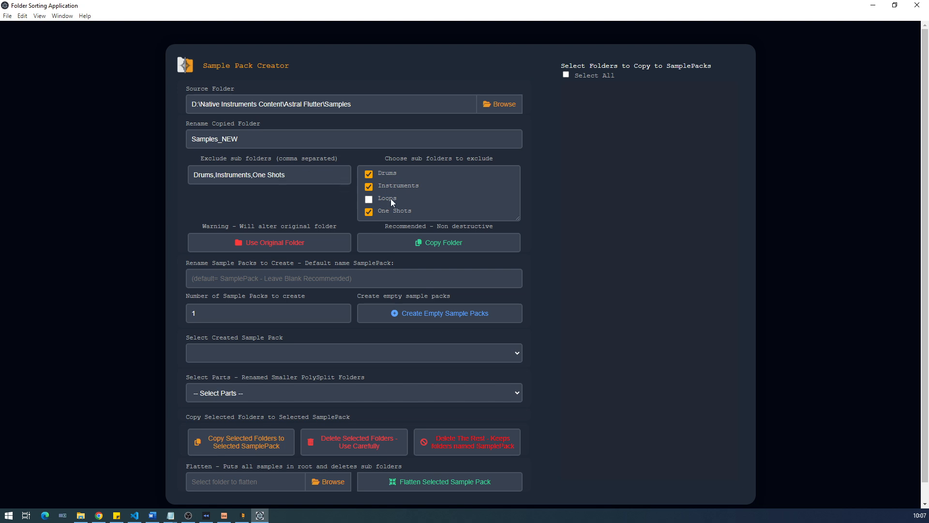
pyautogui.click(454, 242)
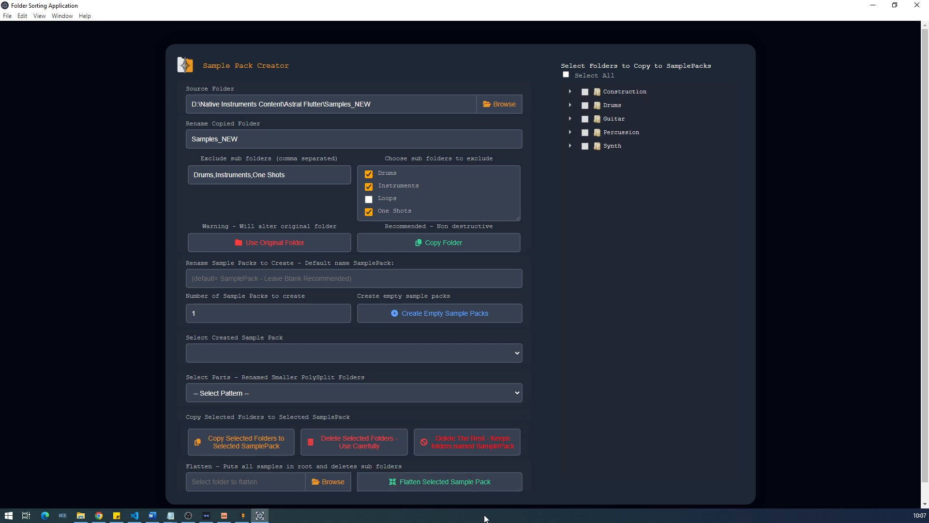
# Set the folder to flatten to Samples_NEW inside Astral Flutter.
pyautogui.click(339, 489)
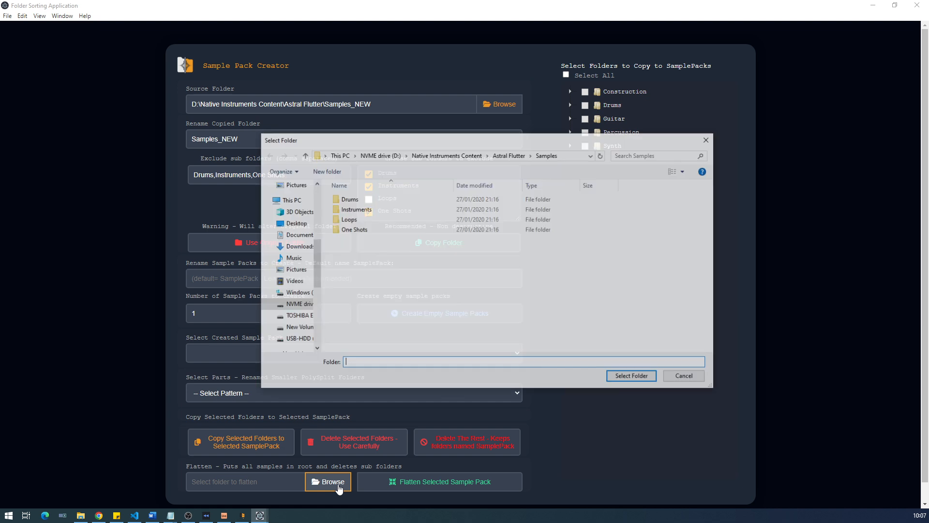
pyautogui.click(508, 155)
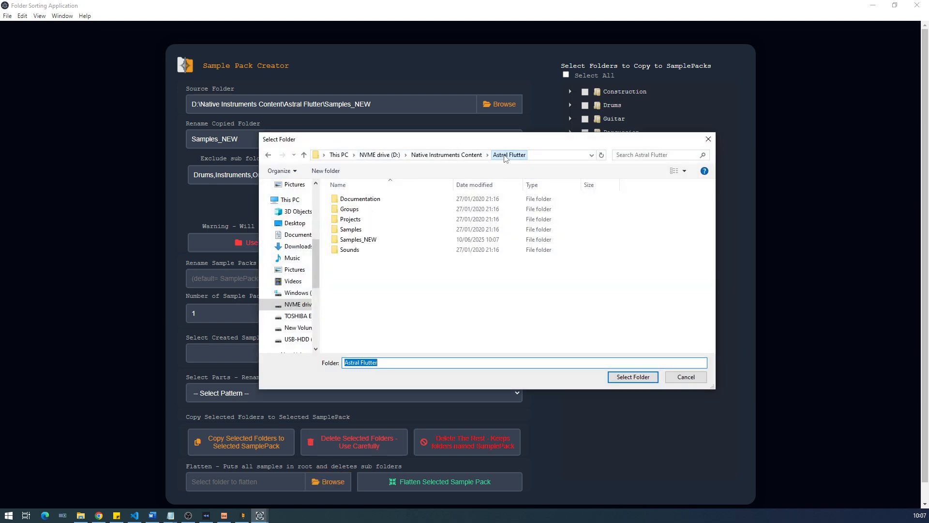
pyautogui.click(391, 240)
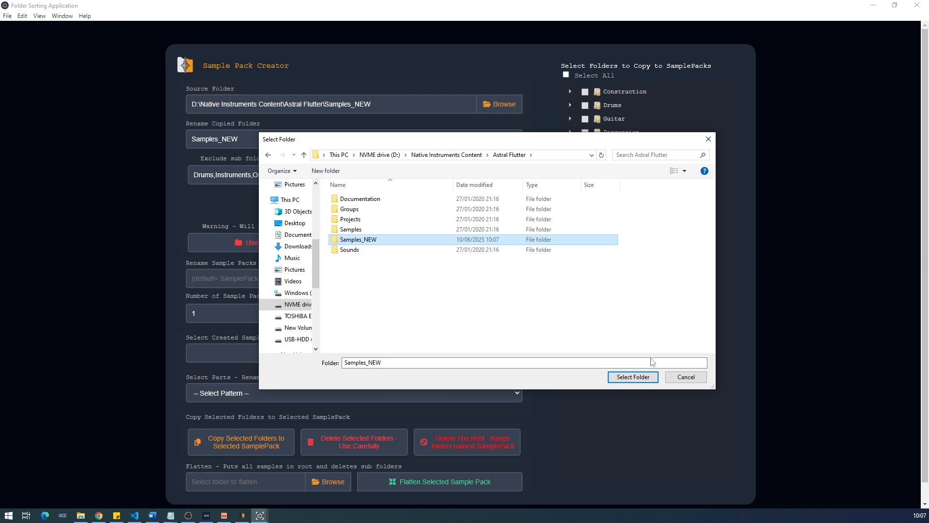
pyautogui.click(644, 377)
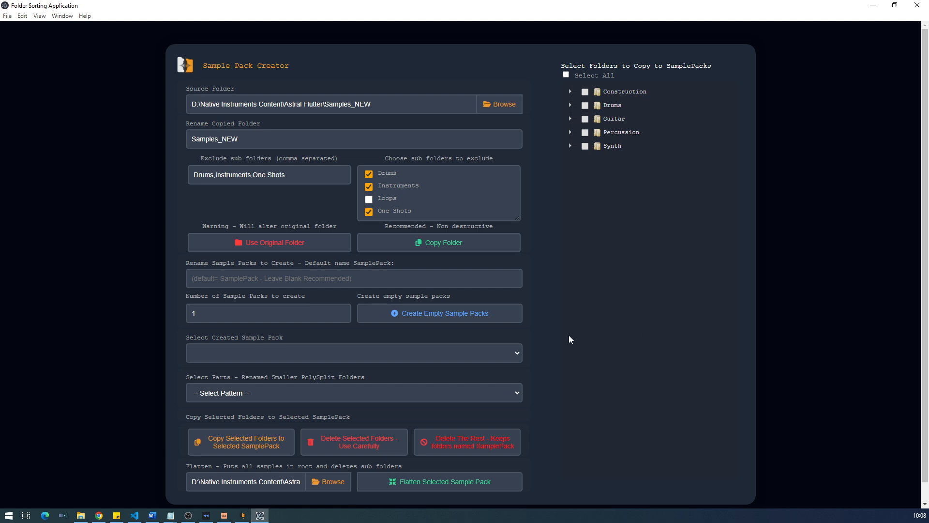
# Examine the files in the Abstrakta subfolder of Construction and collapse the Construction folder again.
pyautogui.click(570, 92)
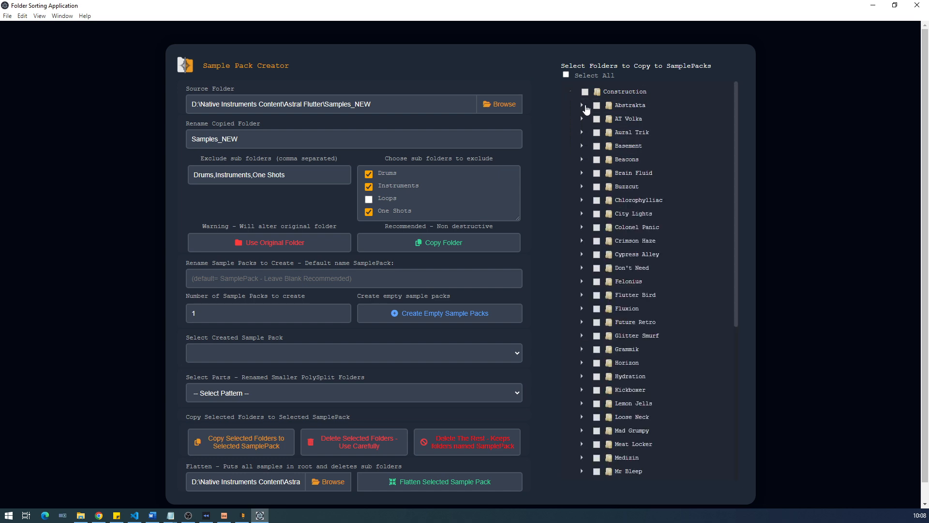
pyautogui.click(583, 106)
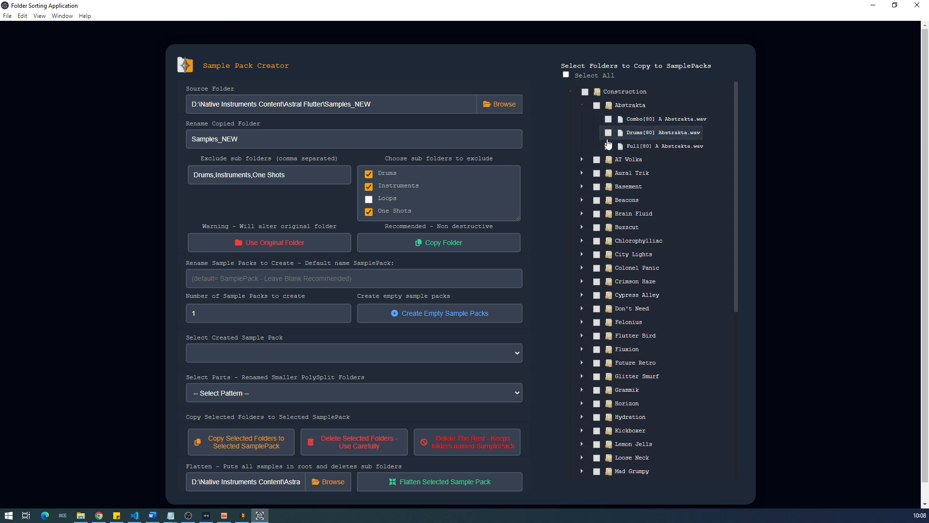
pyautogui.click(572, 92)
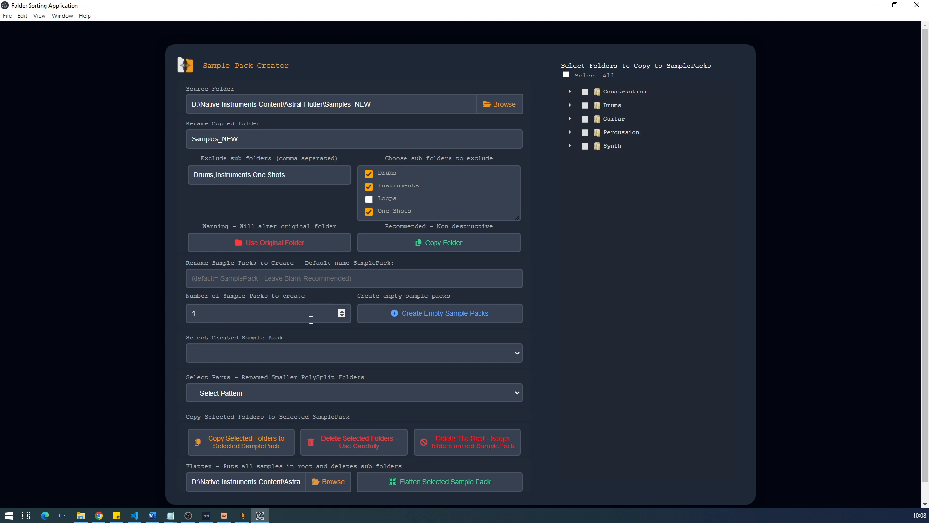
# Create 1 empty sample pack with the default name and leave its folder unselected in the folder tree.
pyautogui.click(431, 320)
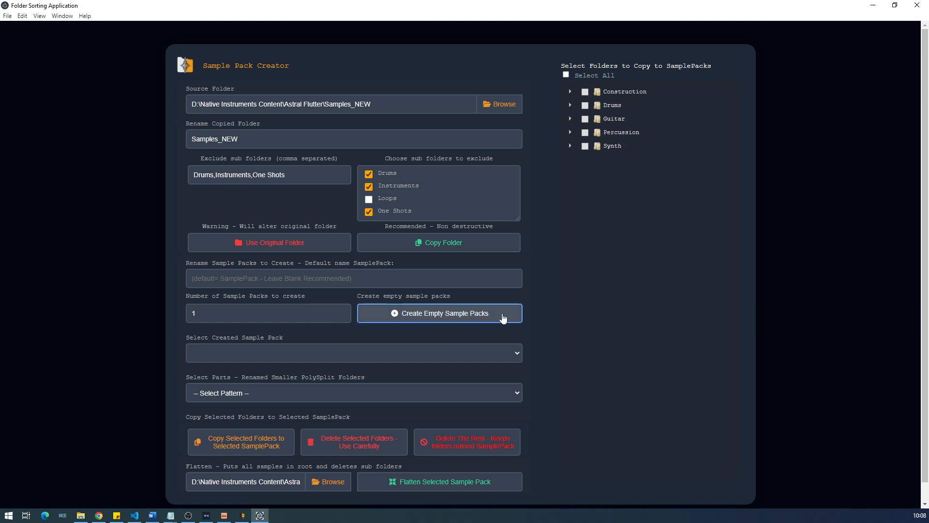
pyautogui.click(469, 315)
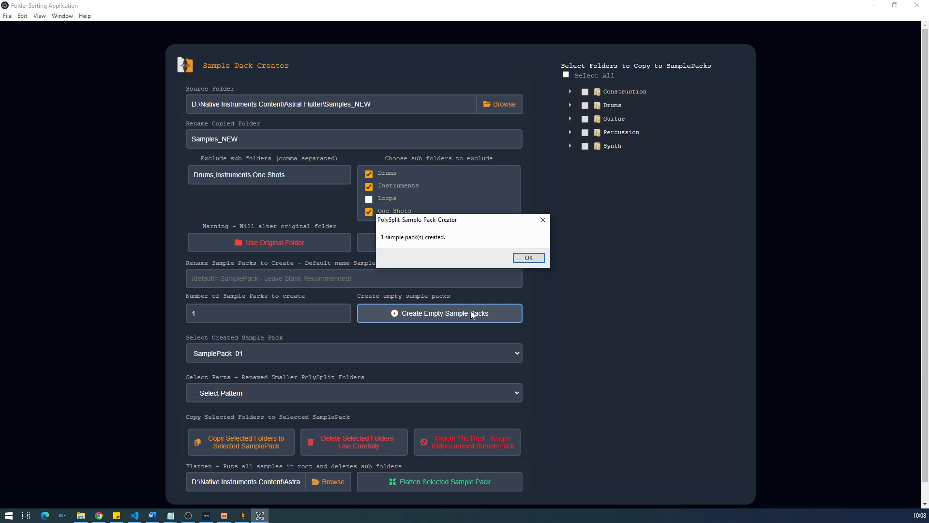
pyautogui.click(528, 258)
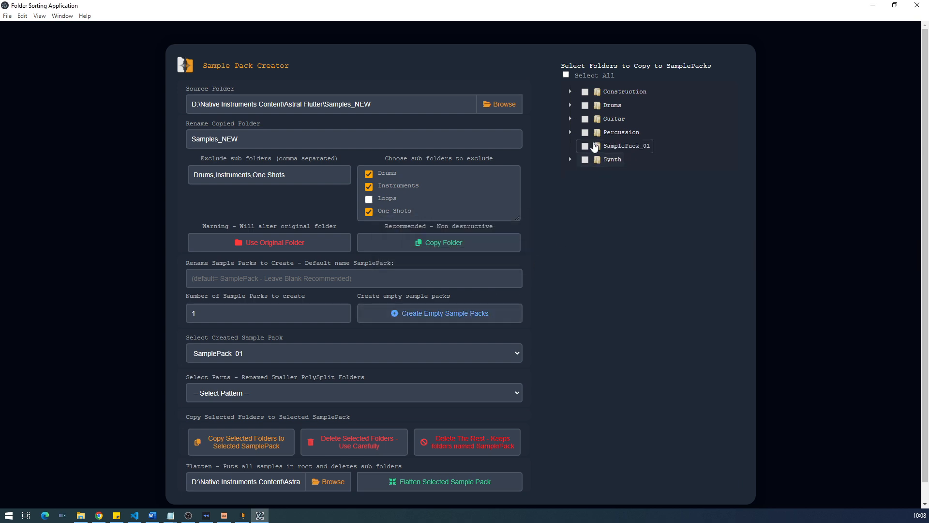
pyautogui.click(630, 147)
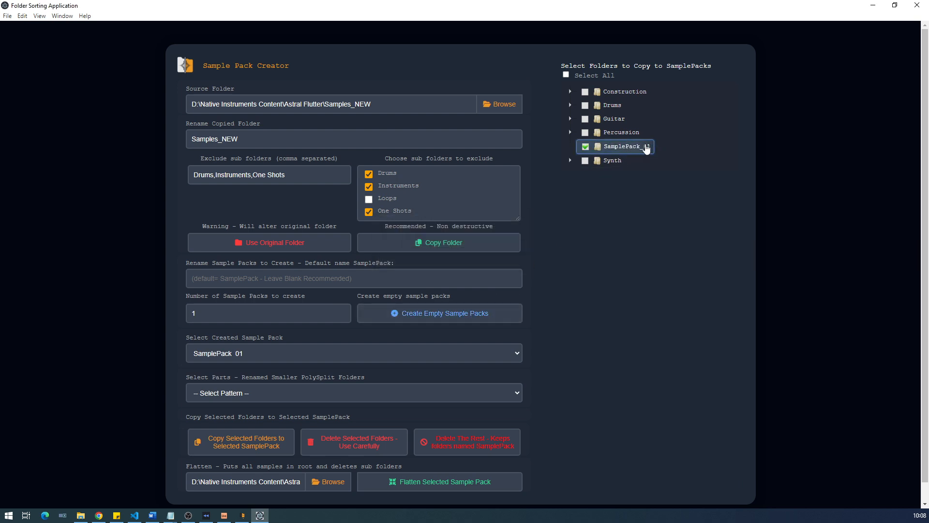
pyautogui.click(616, 148)
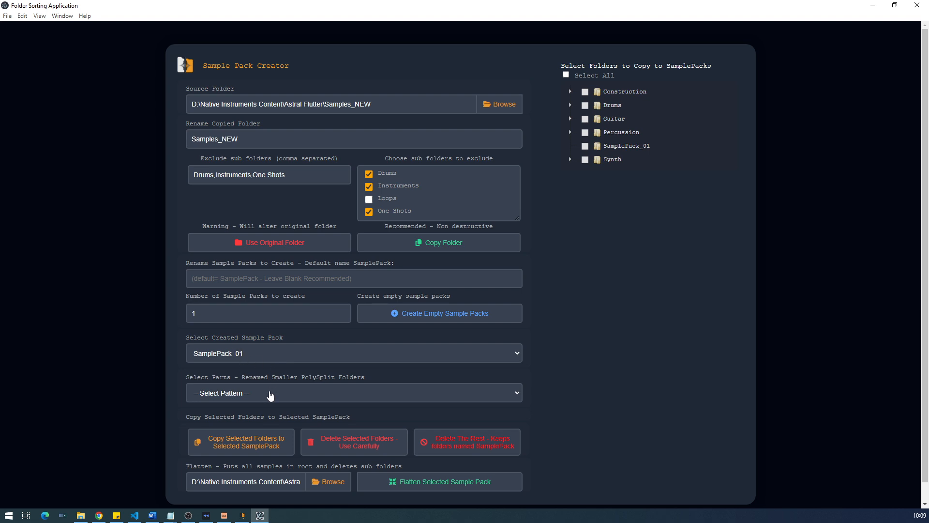
# Select all parts matching the Drums pattern and copy them to SamplePack_01.
pyautogui.click(270, 395)
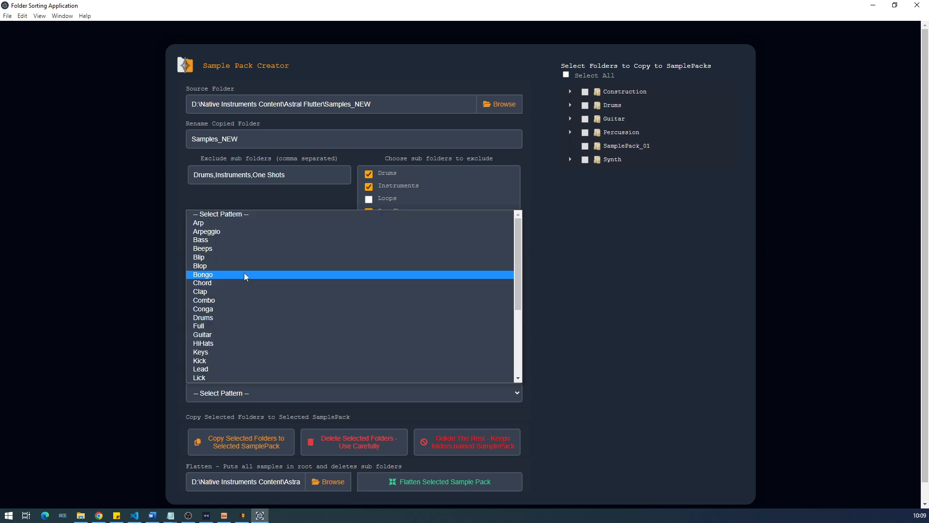
pyautogui.scroll(-2, 244, 276)
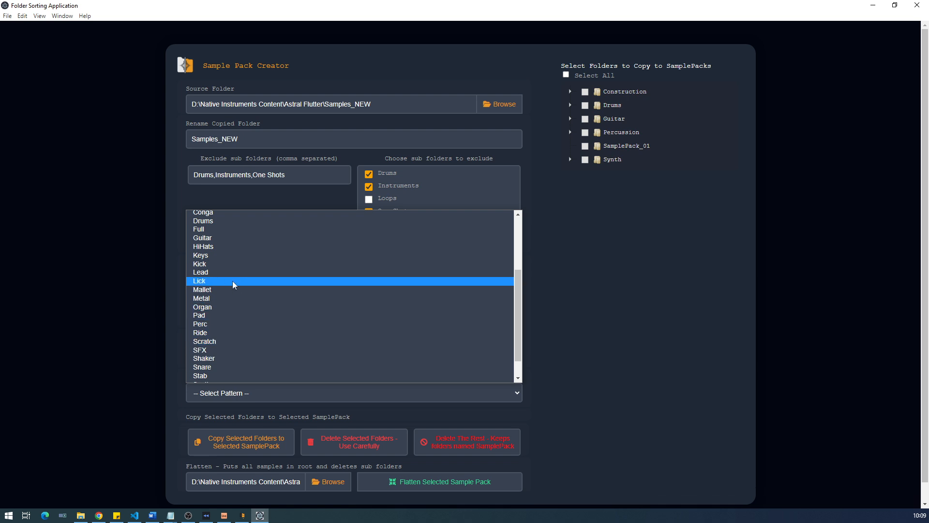
pyautogui.scroll(2, 233, 285)
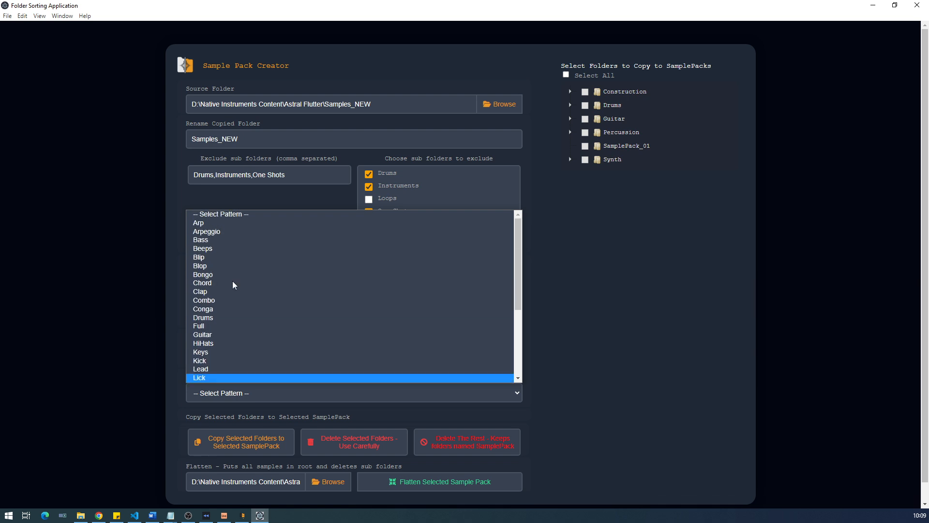
pyautogui.click(231, 318)
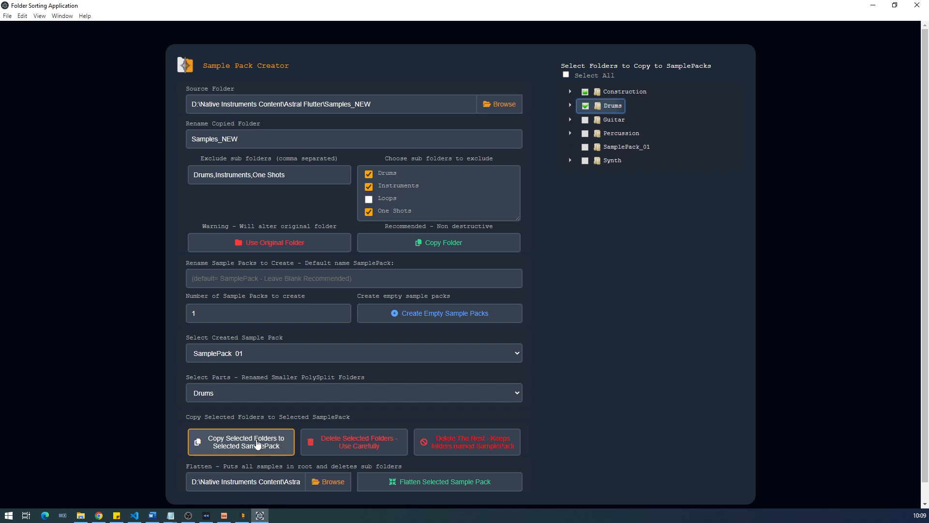
pyautogui.click(256, 444)
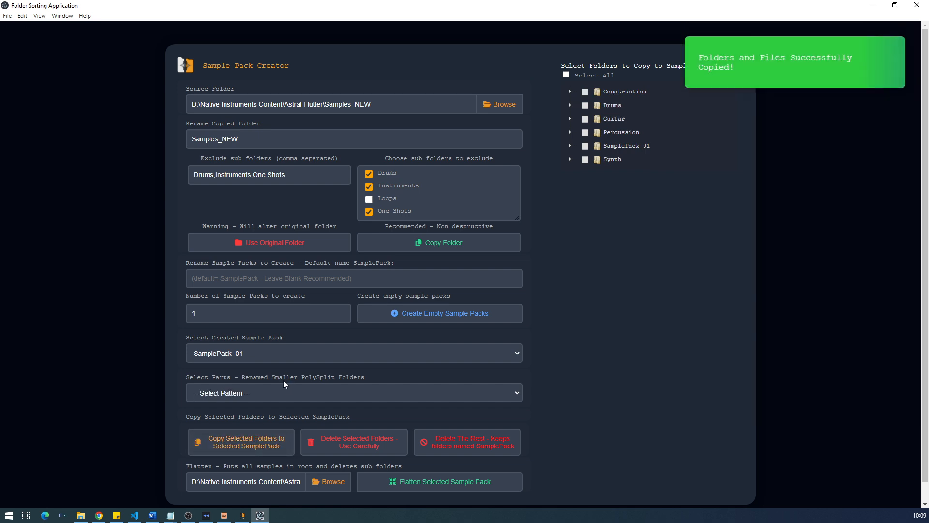
# Select the parts matching the Perc pattern, check the selection in Construction's Fluxion folder, and copy them to SamplePack_01.
pyautogui.click(260, 392)
pyautogui.scroll(-1, 249, 368)
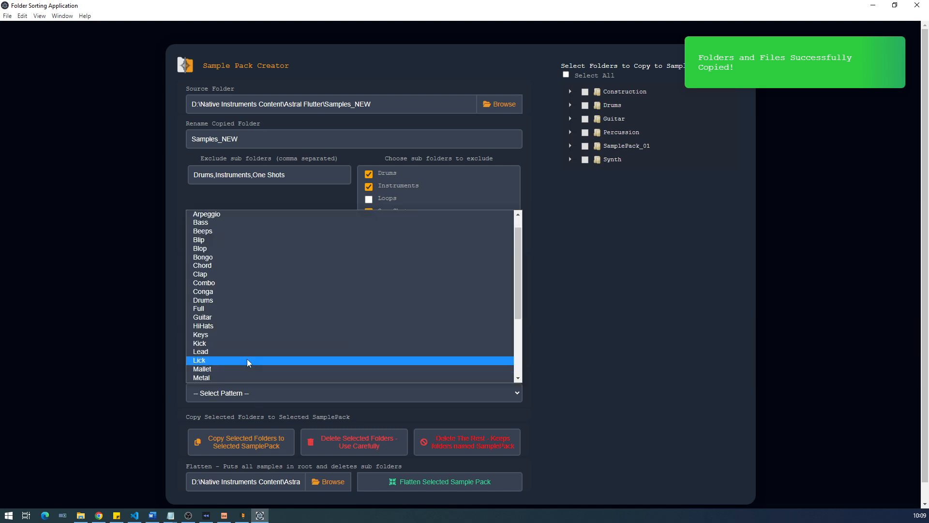
pyautogui.scroll(-4, 260, 249)
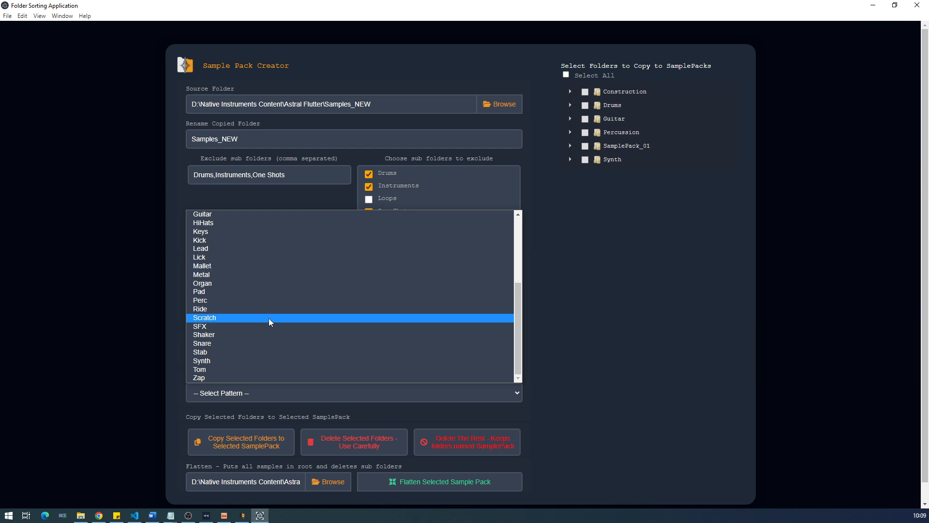
pyautogui.click(269, 300)
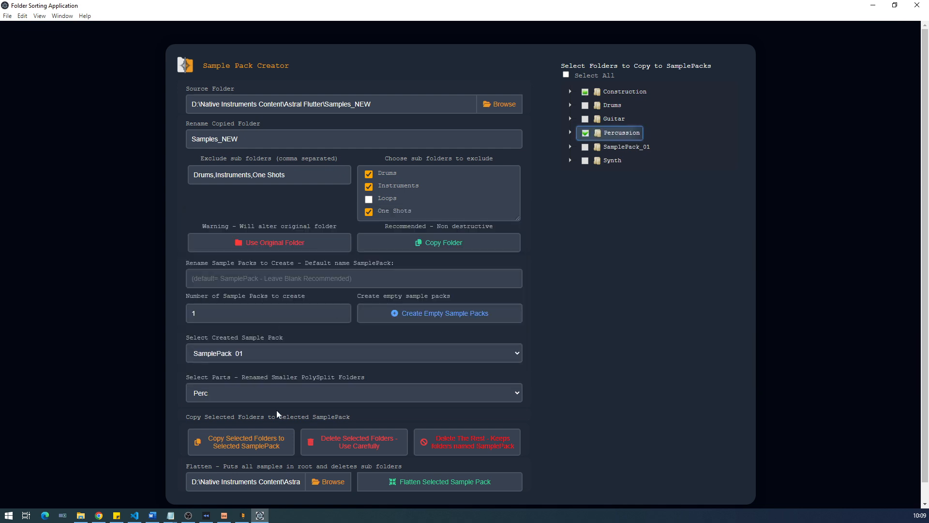
pyautogui.click(570, 92)
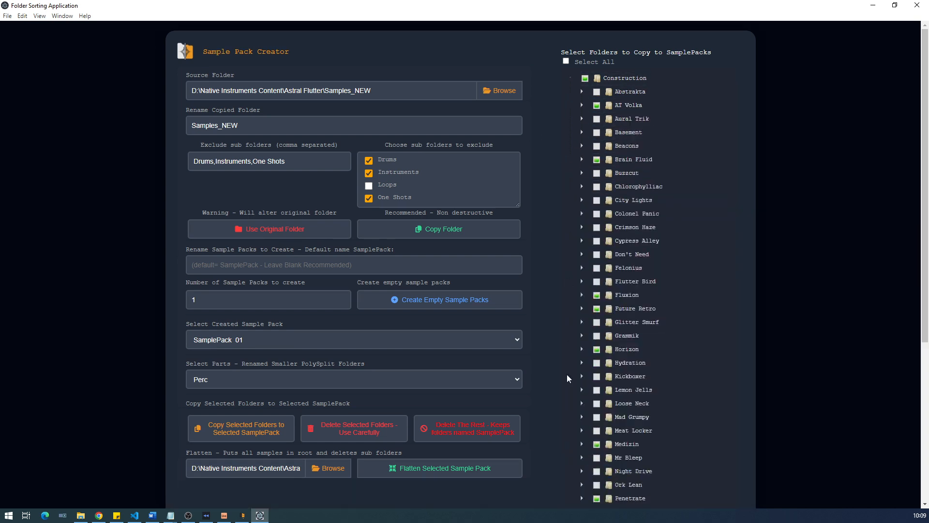
pyautogui.click(581, 294)
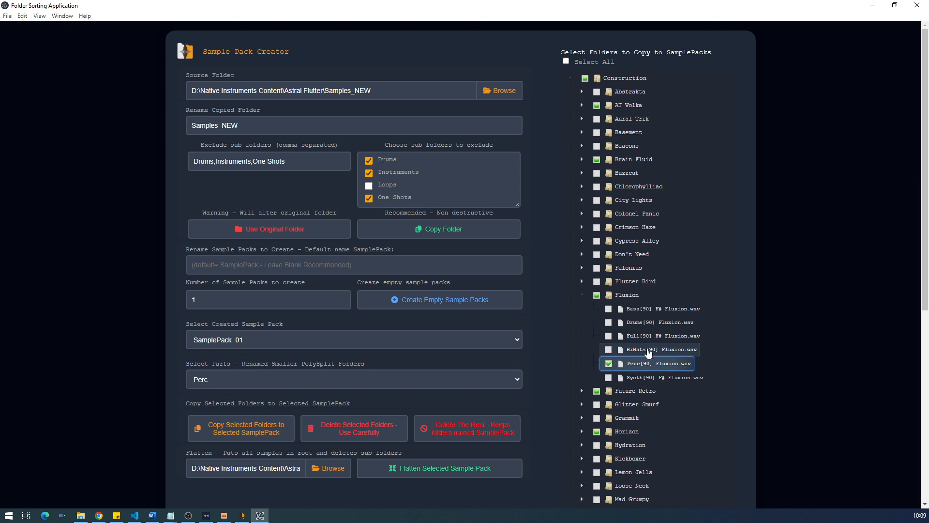
pyautogui.click(264, 426)
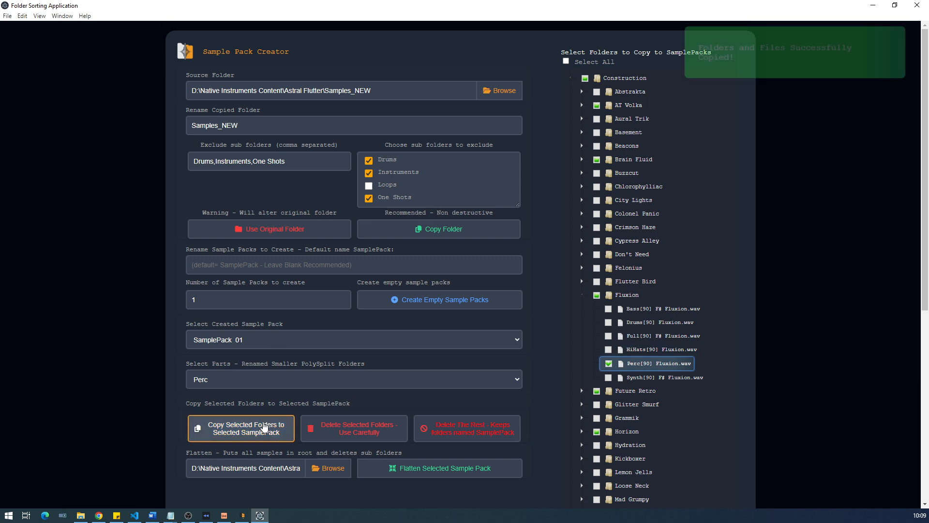
# Select all parts matching the HiHats pattern and copy them to SamplePack_01.
pyautogui.click(271, 385)
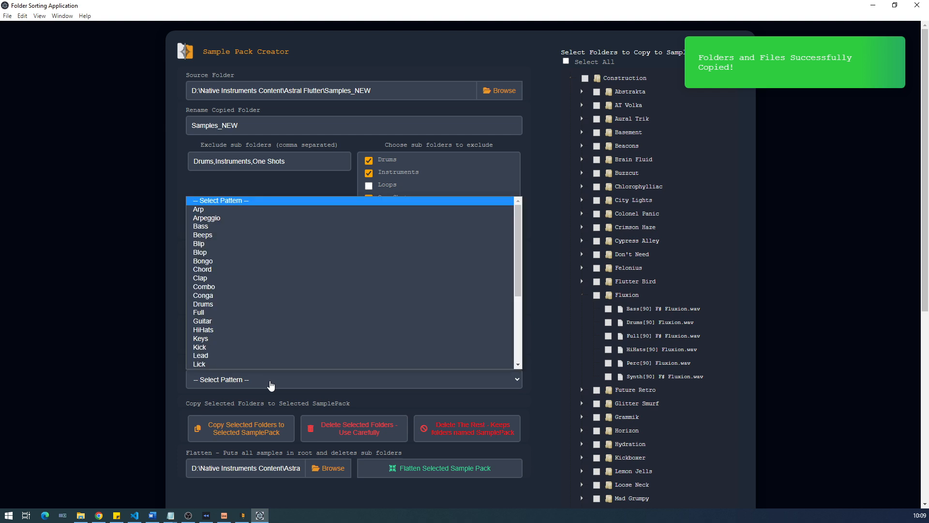
pyautogui.click(260, 330)
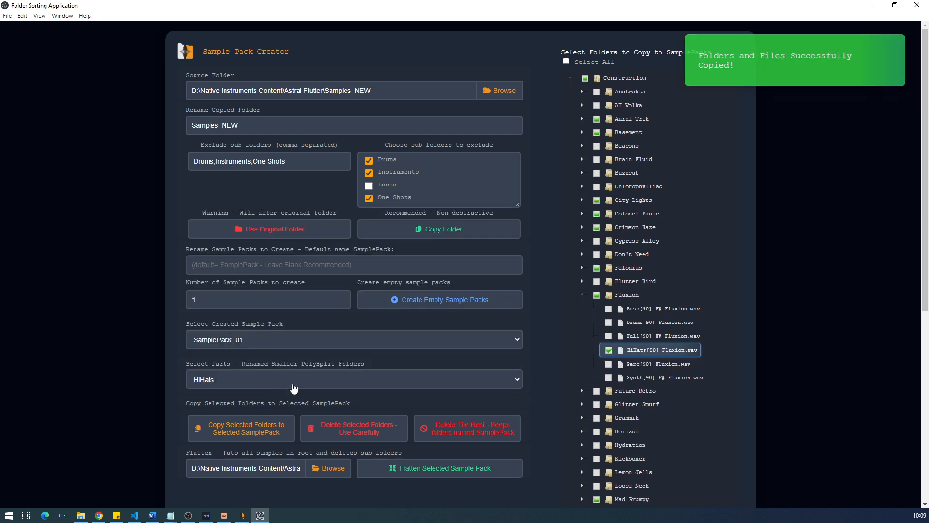
pyautogui.click(257, 432)
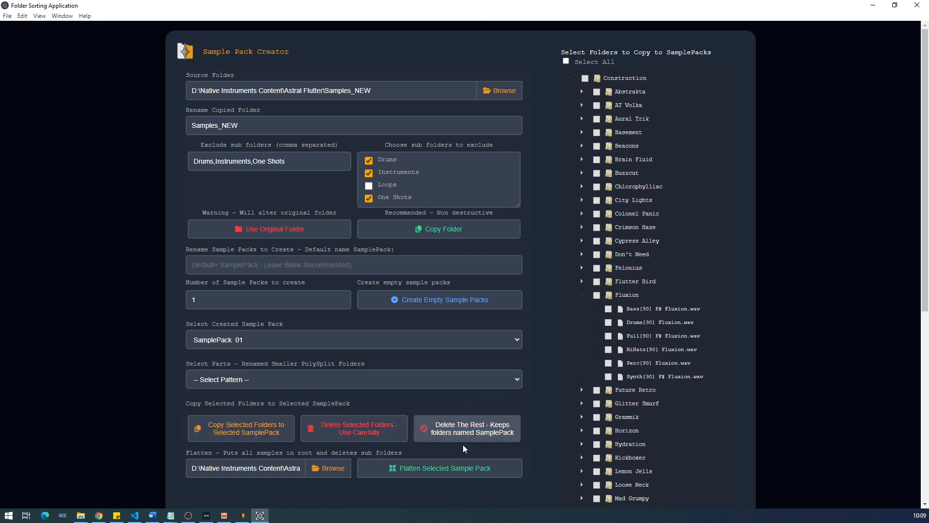
# Delete all files and folders in Samples_NEW except the SamplePack folder.
pyautogui.click(483, 428)
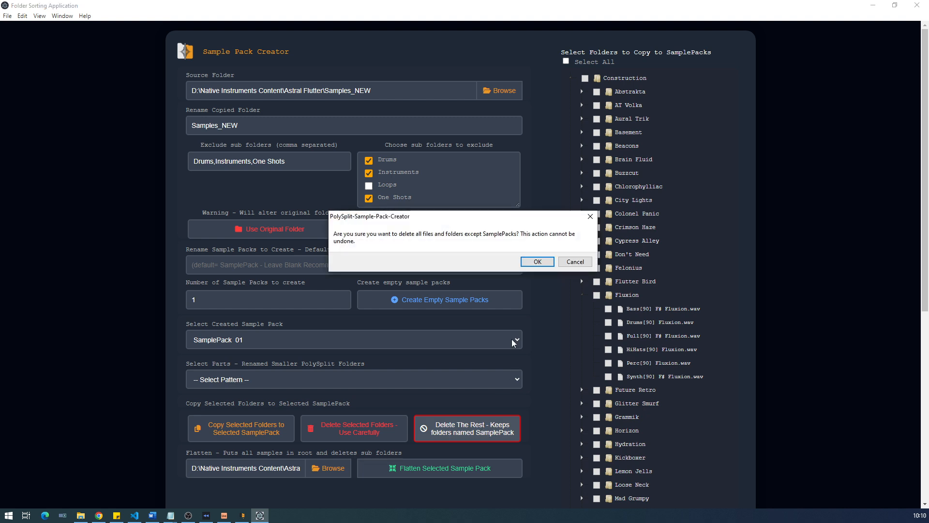
pyautogui.click(537, 261)
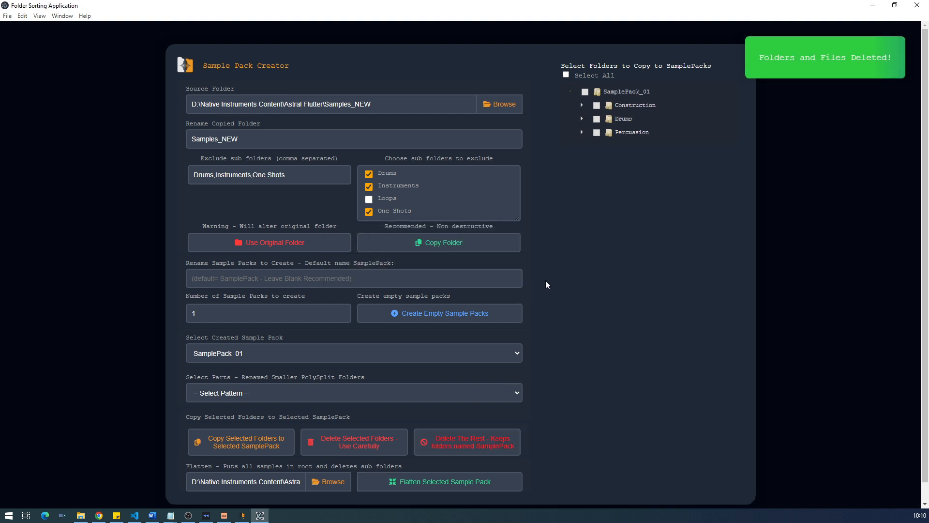
# Examine the contents of SamplePack_01: the Drums and Percussion folders and Construction's Abstrakta and City Lights subfolders.
pyautogui.click(571, 91)
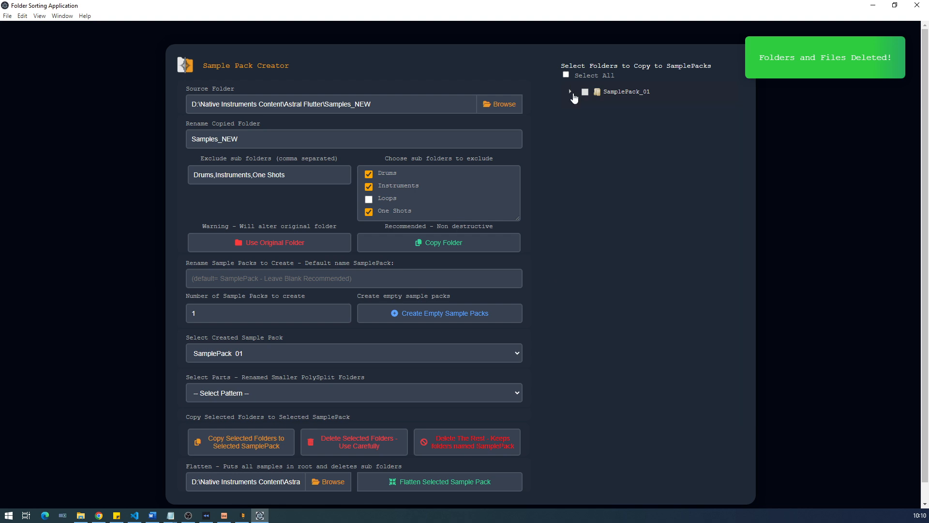
pyautogui.click(570, 91)
pyautogui.click(582, 105)
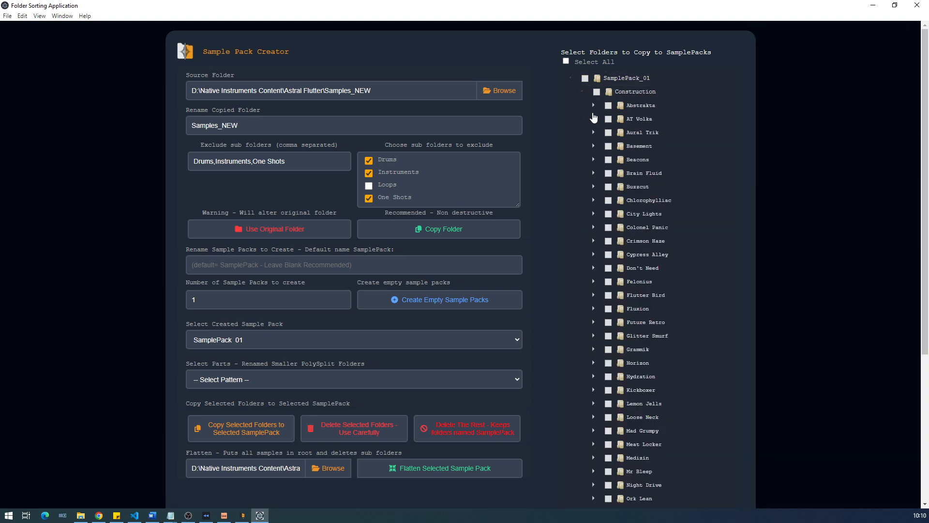
pyautogui.click(592, 104)
pyautogui.click(582, 92)
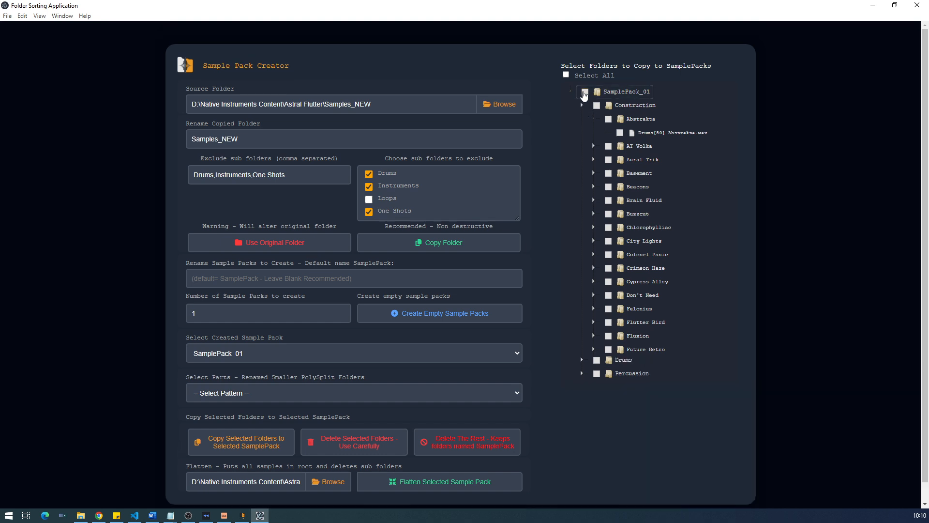
pyautogui.click(581, 120)
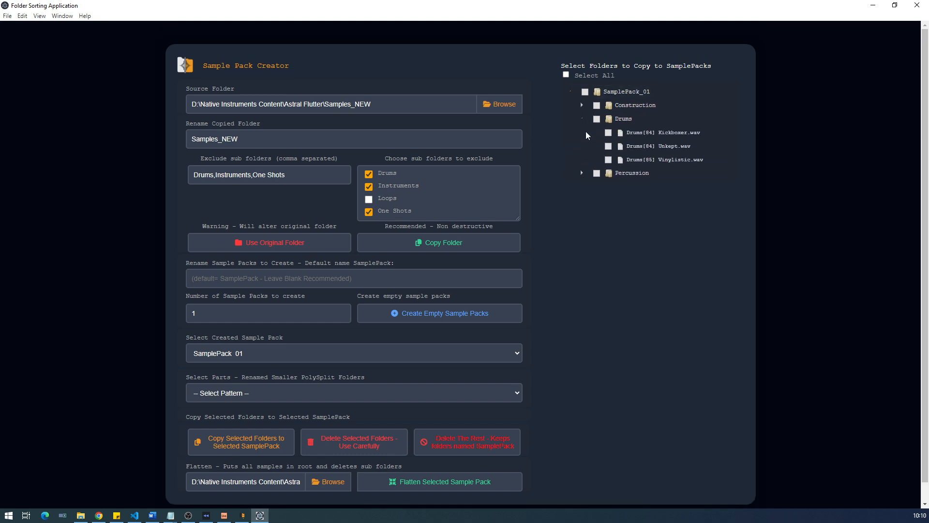
pyautogui.click(583, 175)
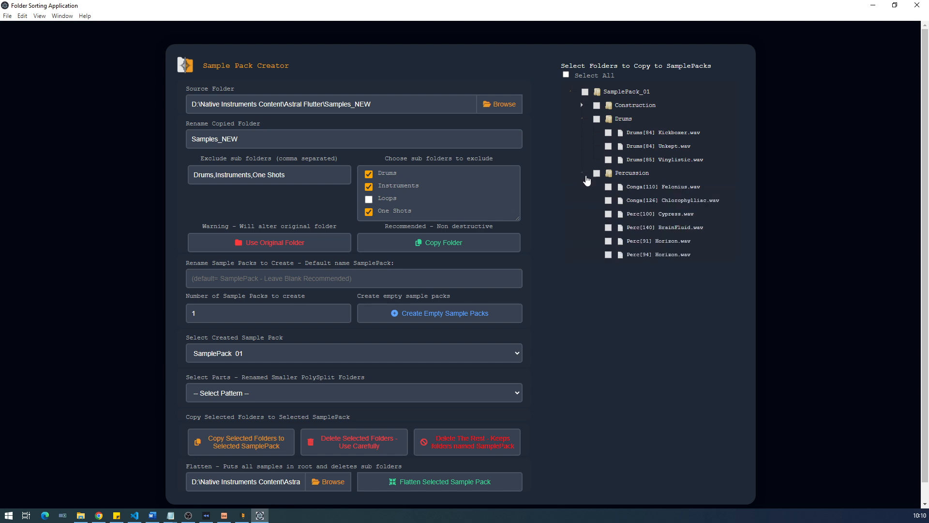
pyautogui.click(581, 106)
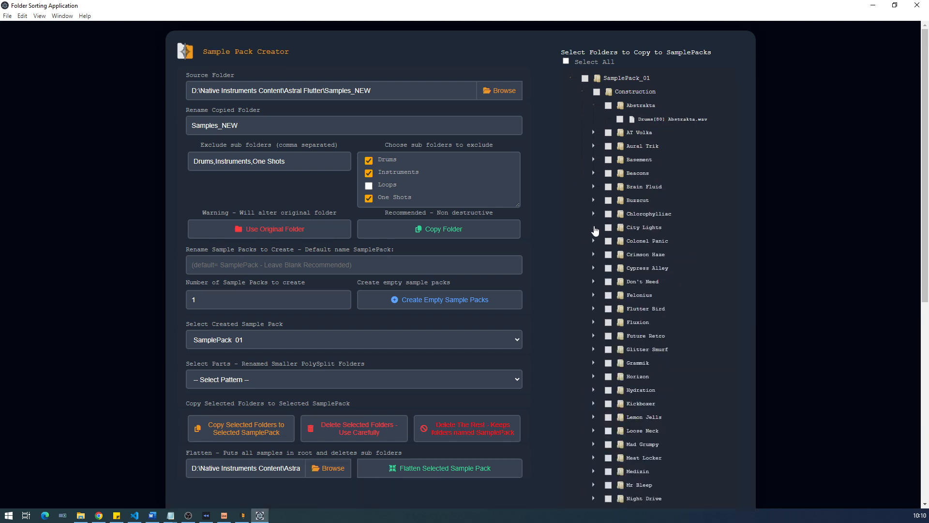
pyautogui.click(594, 227)
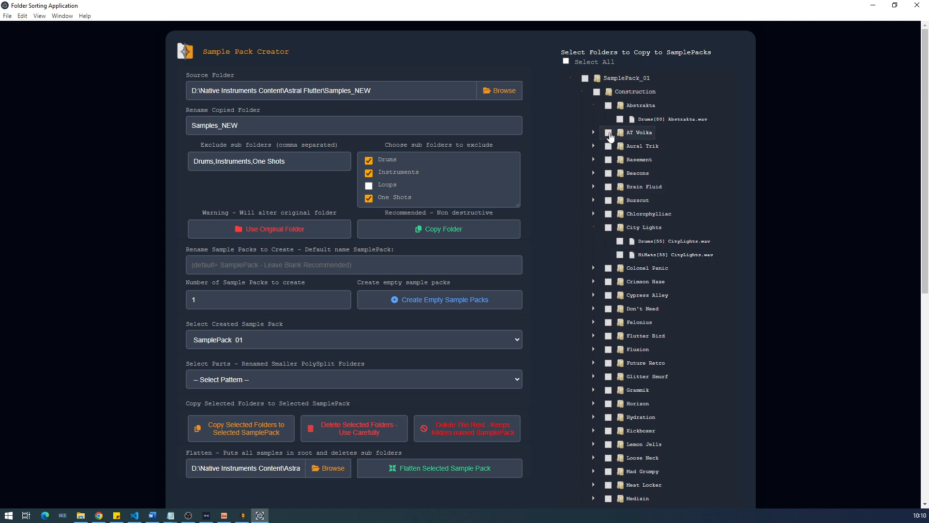
# Select SamplePack_01, choose Samples_NEW as the folder to flatten, flatten it, and review the resulting list of loops.
pyautogui.click(570, 78)
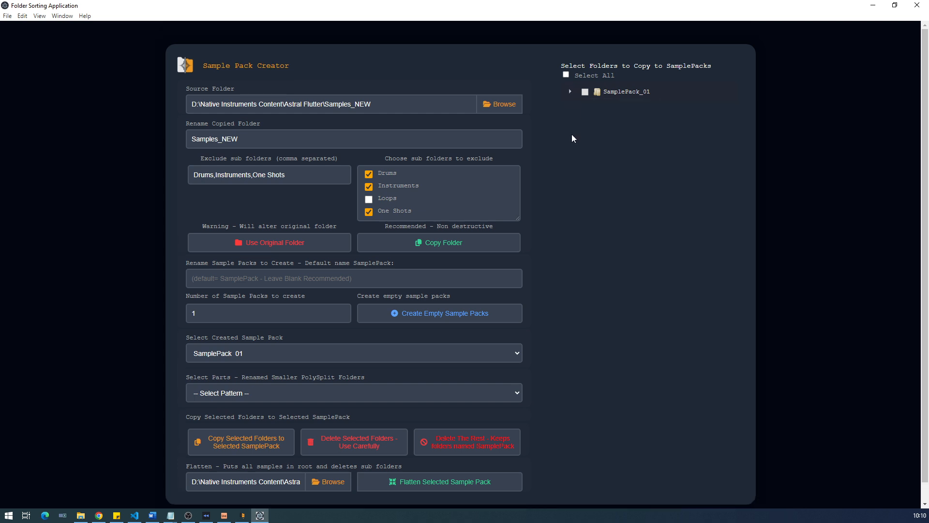
pyautogui.click(615, 92)
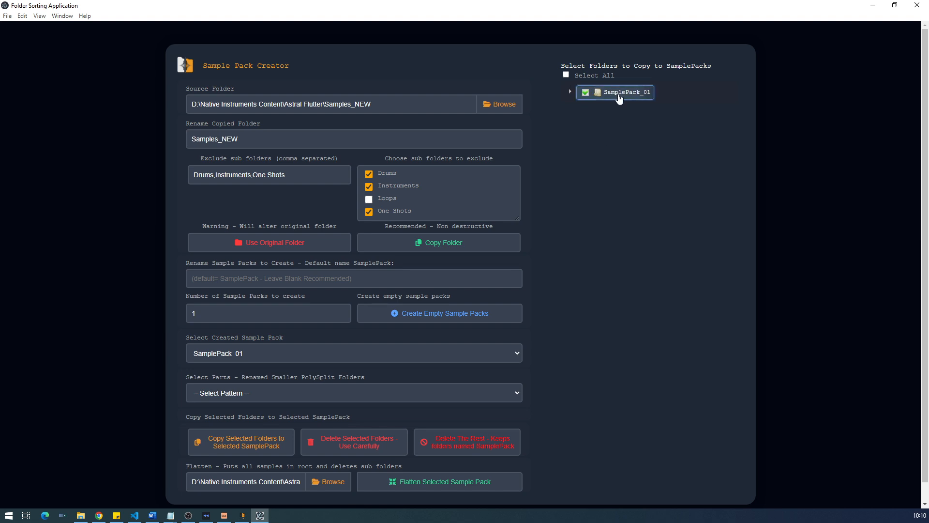
pyautogui.click(338, 485)
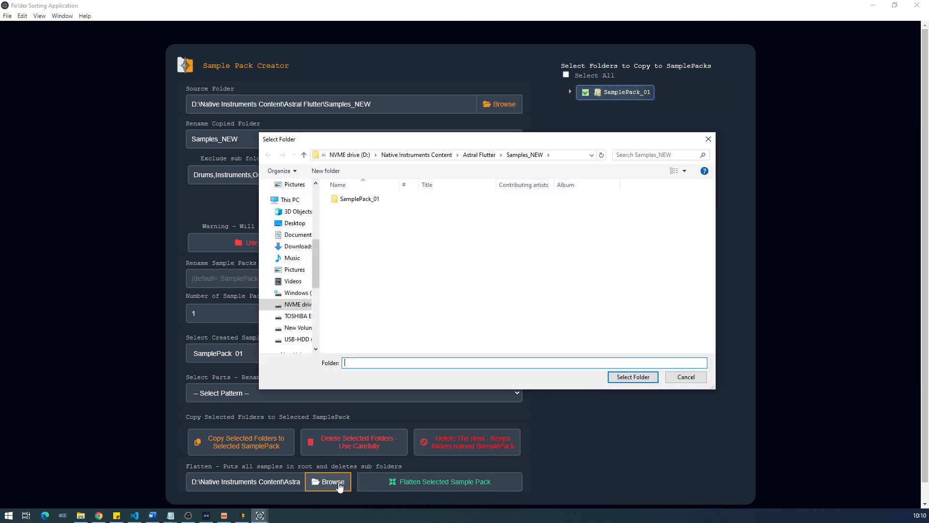
pyautogui.click(485, 162)
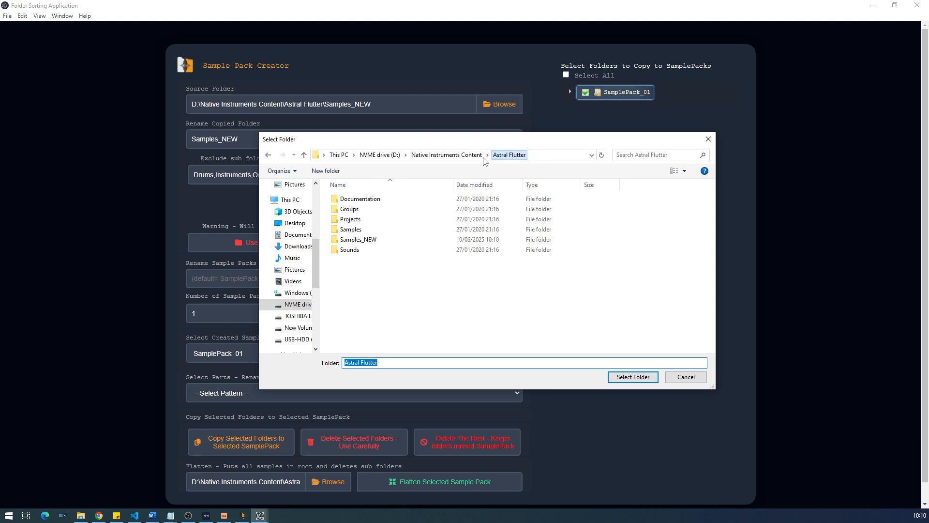
pyautogui.click(358, 240)
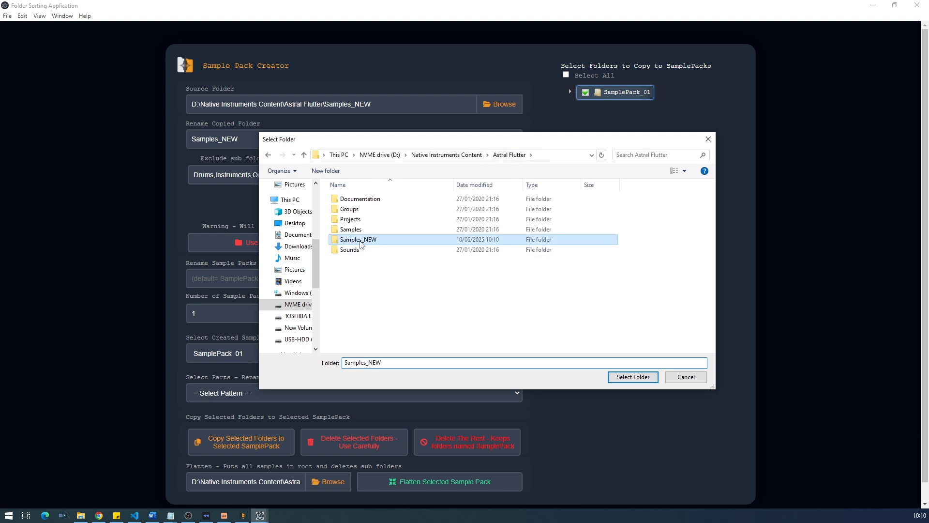
pyautogui.click(633, 377)
pyautogui.click(462, 482)
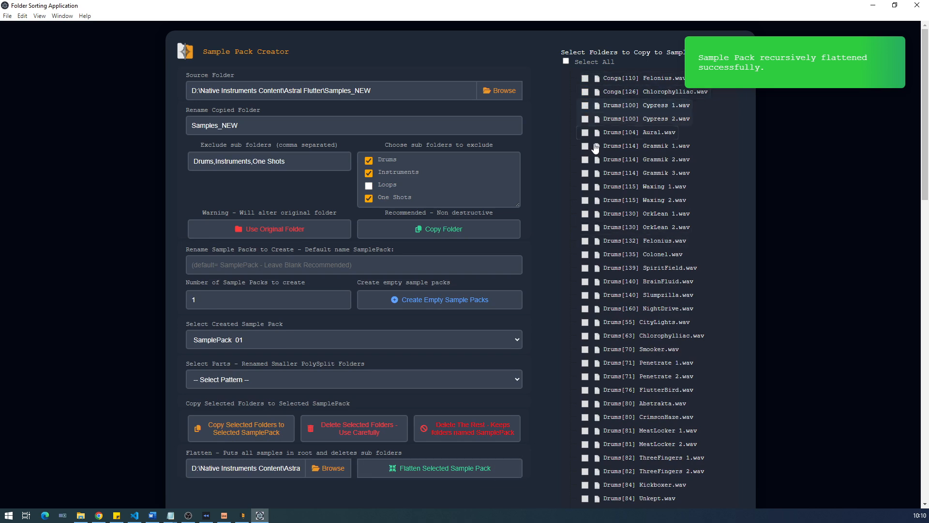
pyautogui.scroll(-15, 601, 386)
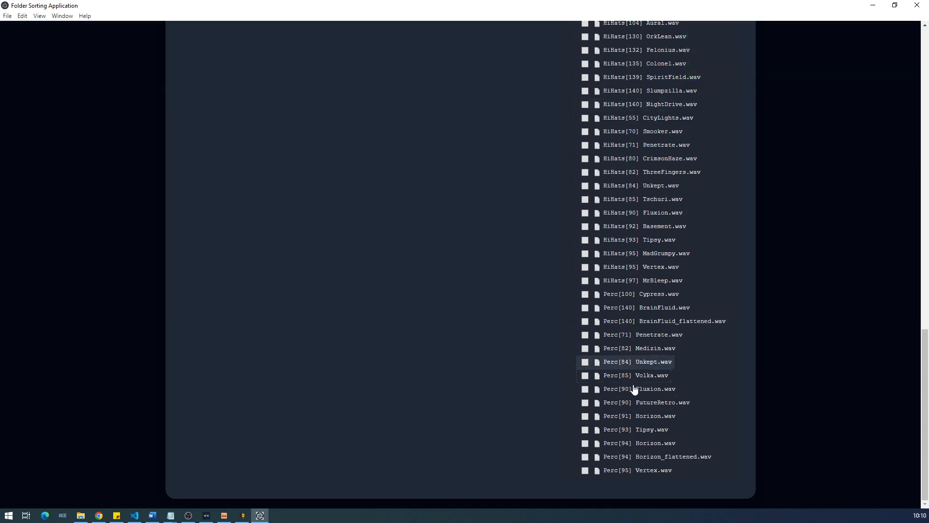
pyautogui.scroll(10, 649, 292)
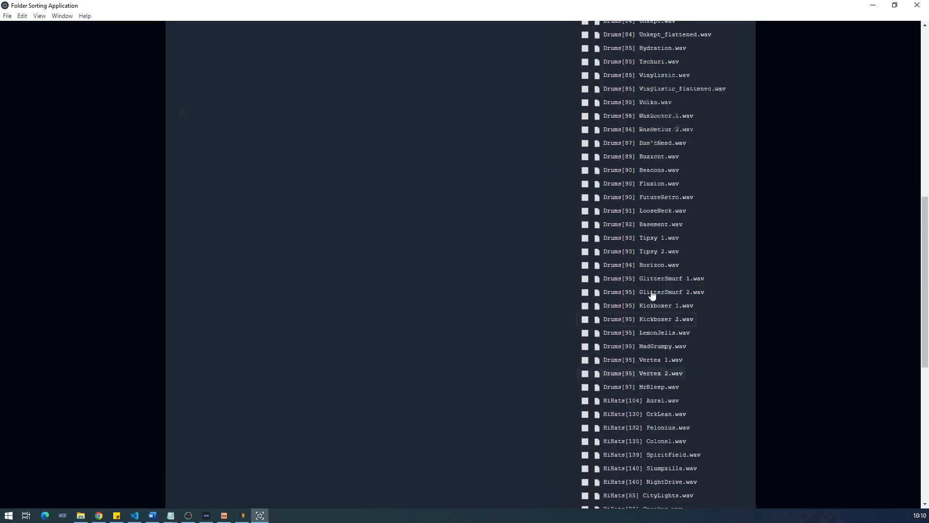
pyautogui.scroll(5, 652, 300)
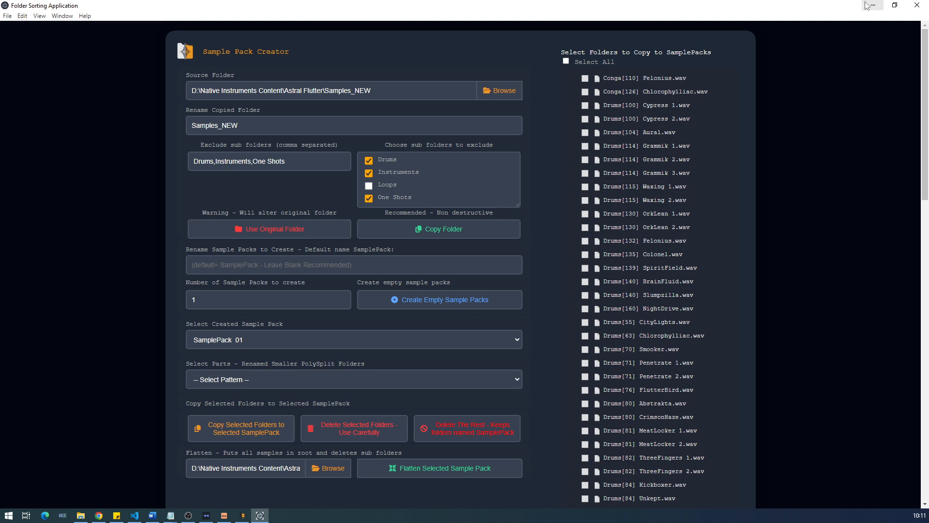
# Switch to the Reaktor Sample Map Generator and load Astral Flutter's Samples_NEW folder as the samples folder.
pyautogui.click(243, 516)
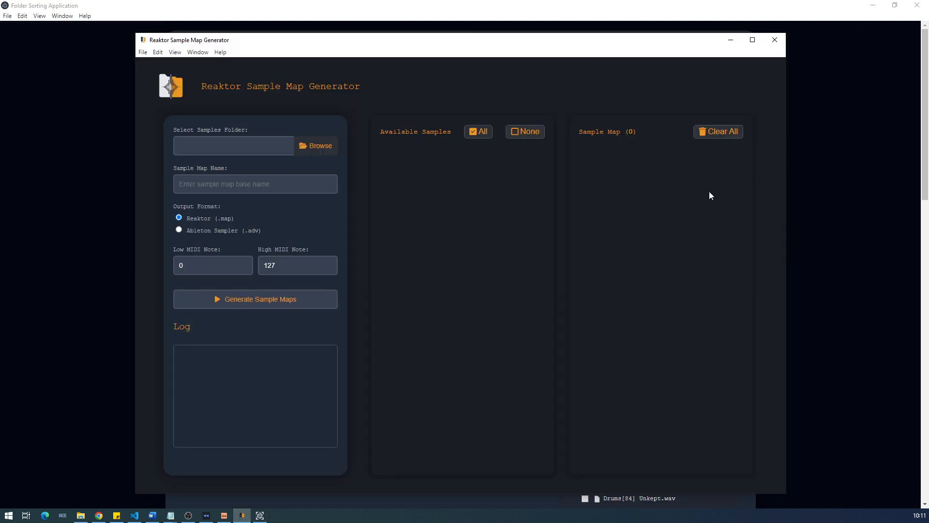
pyautogui.click(68, 231)
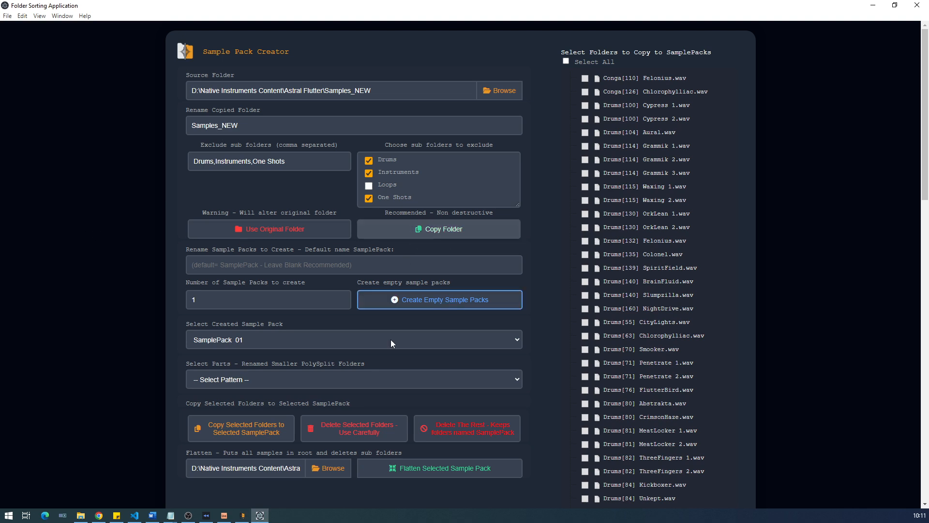
pyautogui.moveTo(243, 519)
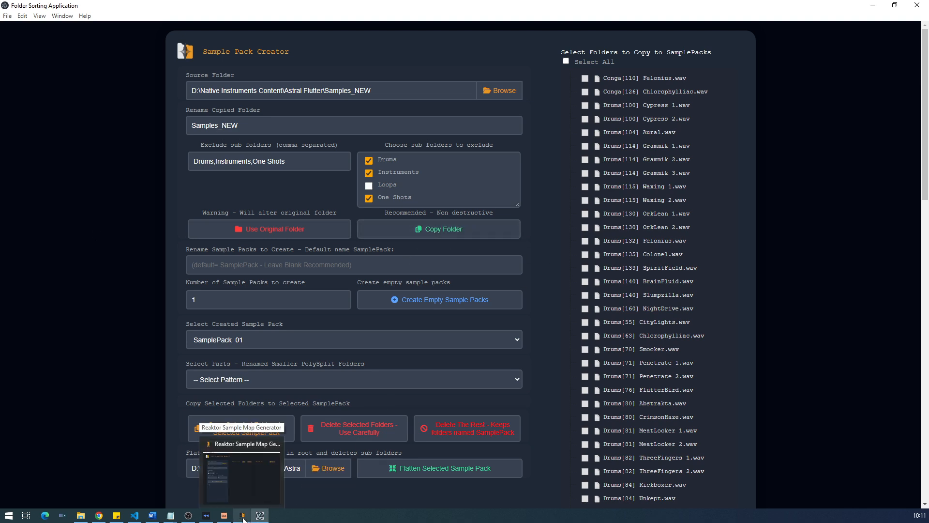
pyautogui.click(252, 489)
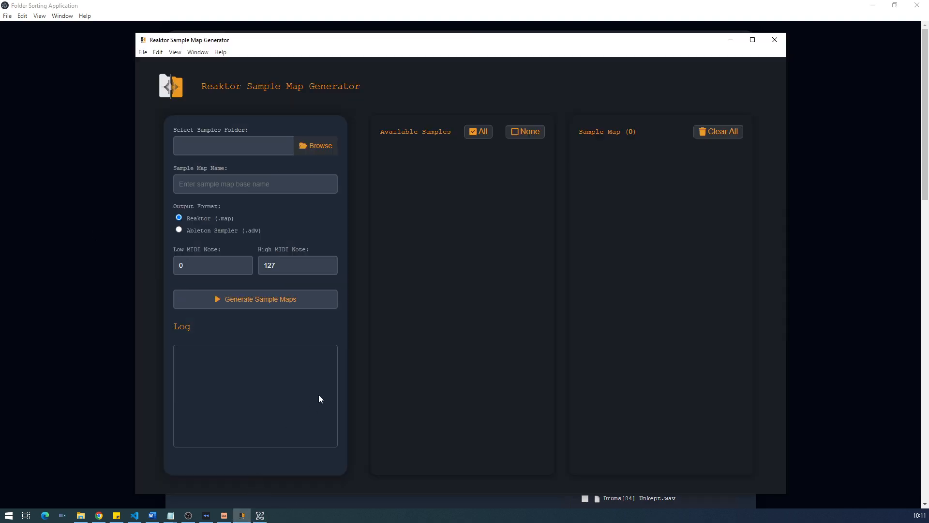
pyautogui.click(326, 148)
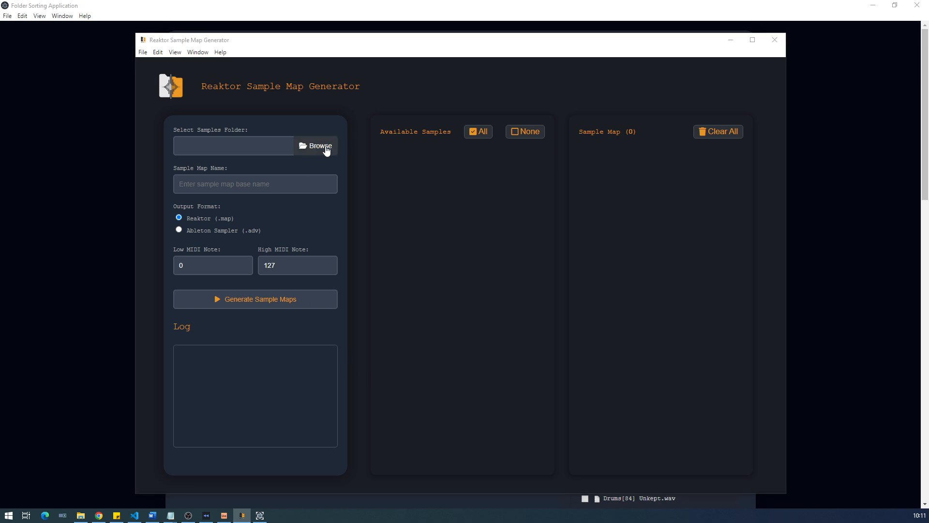
pyautogui.click(417, 131)
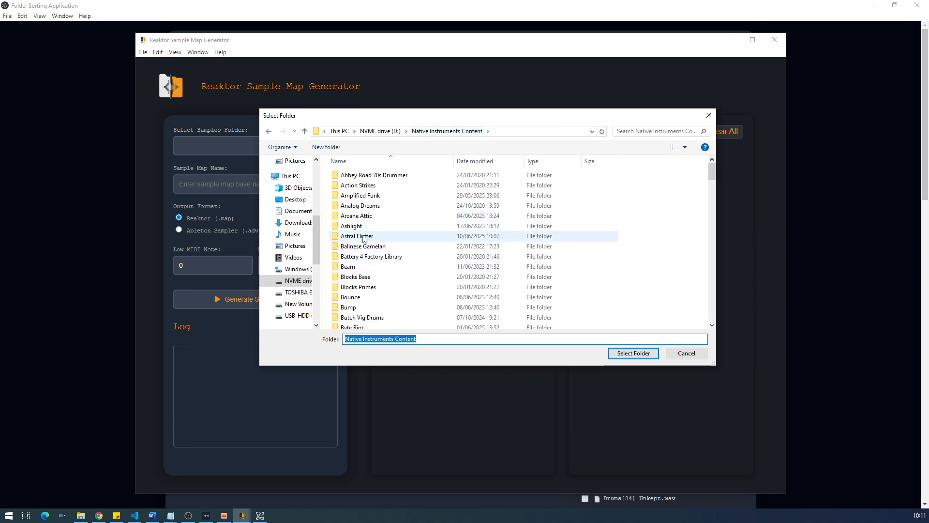
pyautogui.doubleClick(361, 237)
pyautogui.click(366, 216)
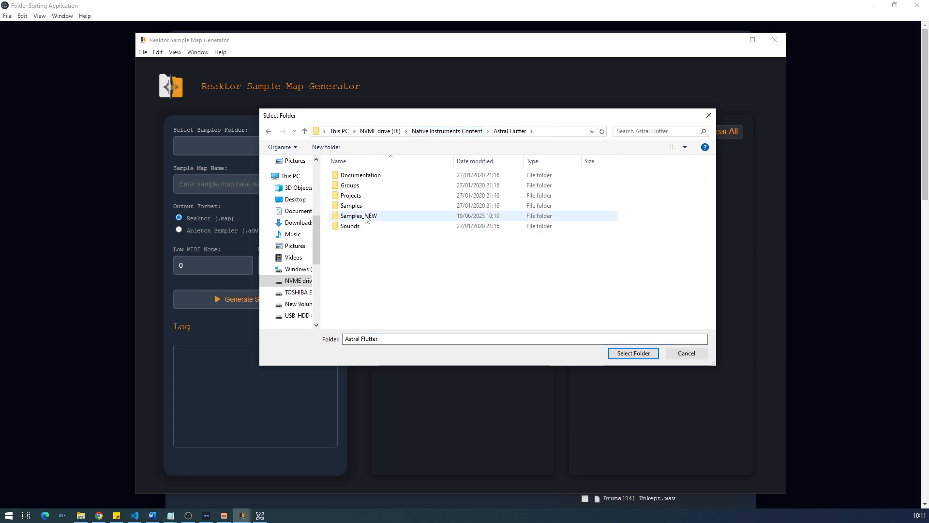
pyautogui.click(633, 353)
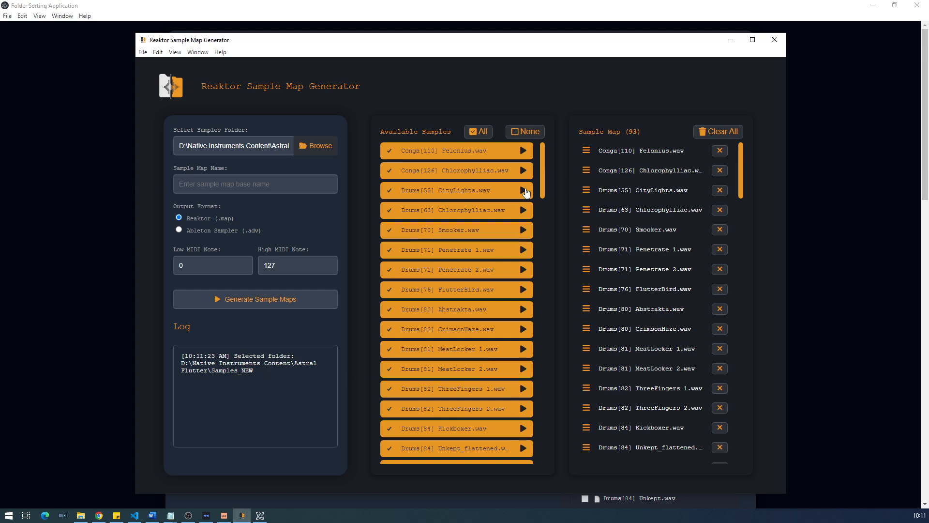
# Check through the available samples and name the sample map astrloops_reaktor.
pyautogui.scroll(-20, 480, 346)
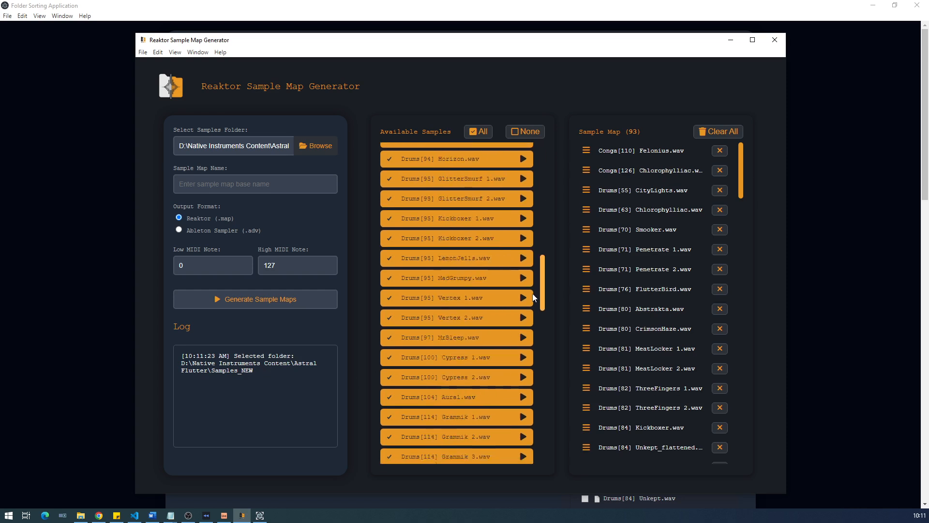
pyautogui.moveTo(529, 405); pyautogui.dragTo(526, 136)
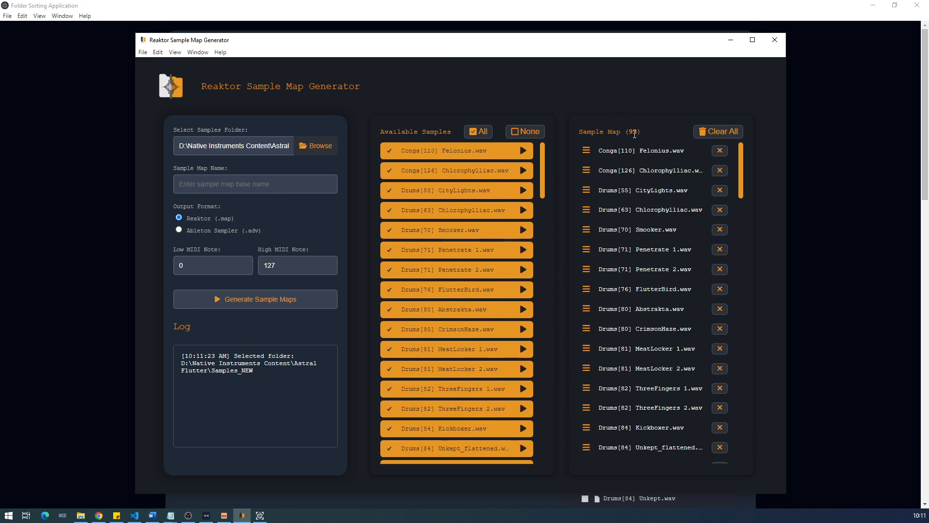
pyautogui.moveTo(637, 132); pyautogui.dragTo(634, 132)
pyautogui.moveTo(543, 155); pyautogui.dragTo(557, 131)
pyautogui.click(227, 188)
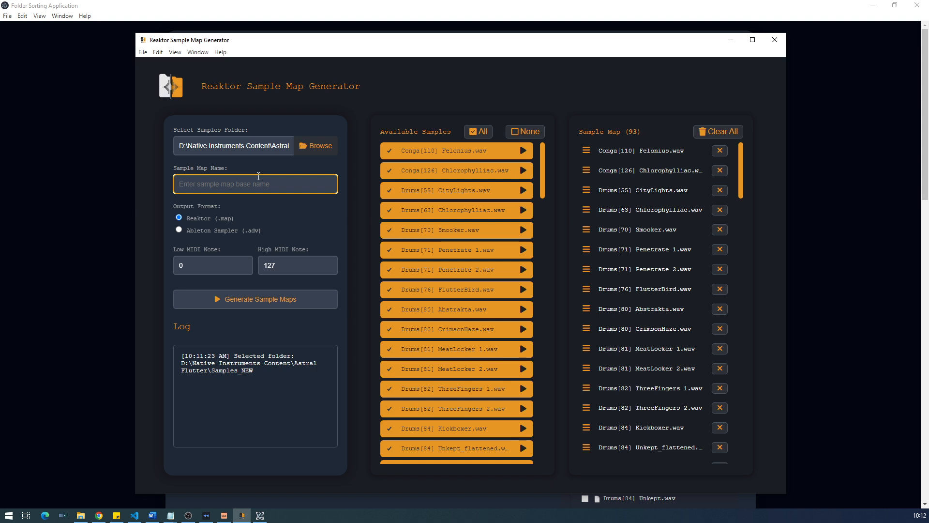
pyautogui.write('astrloops')
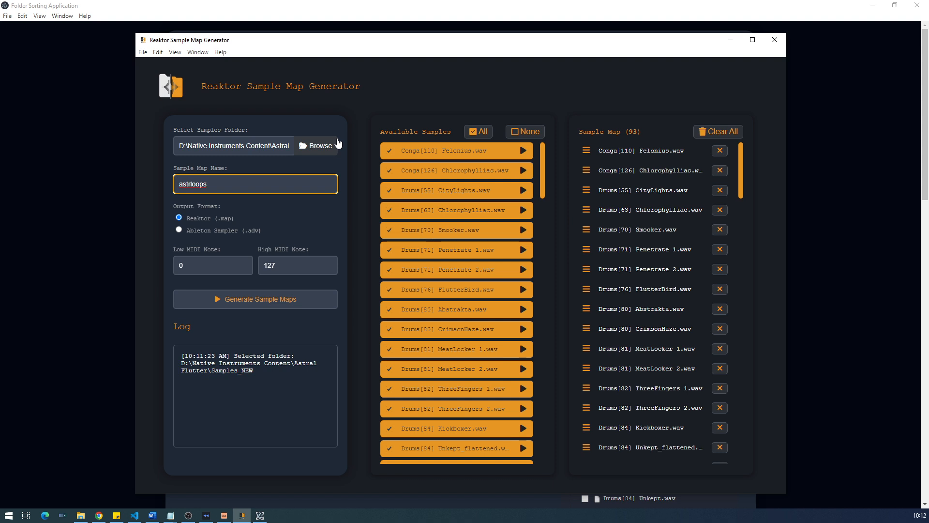
pyautogui.press('Right')
pyautogui.press('Right')
pyautogui.press('Right')
pyautogui.press('Right')
pyautogui.press('Right')
pyautogui.write('_')
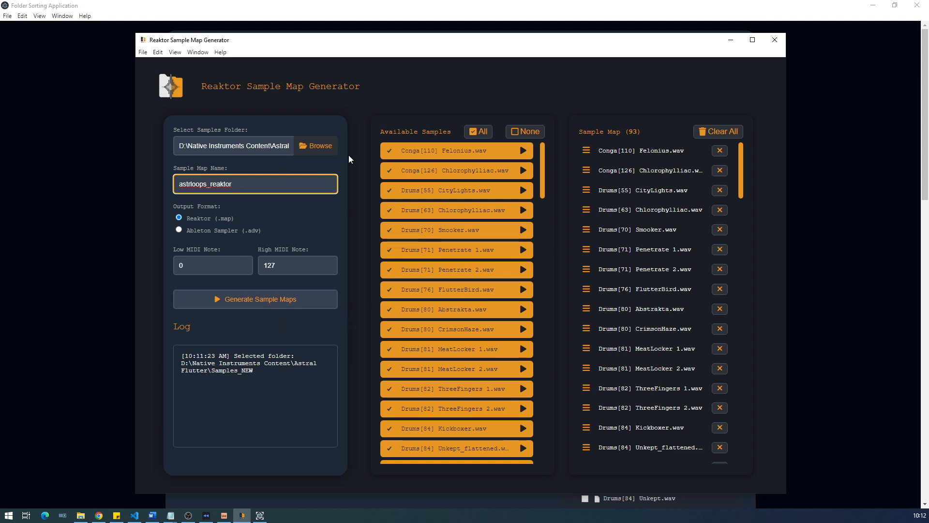
pyautogui.click(376, 207)
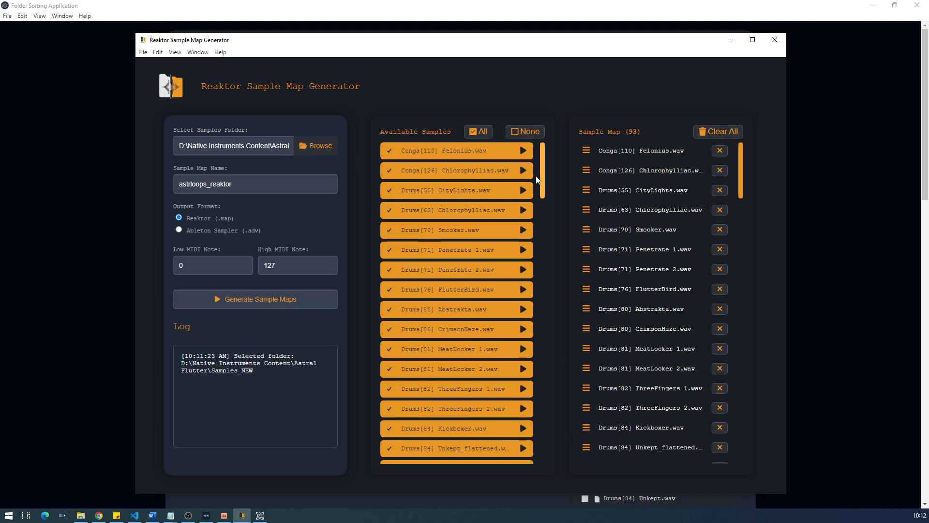
# Exclude Conga[126] Chlorophylliac, Drums[71] Penetrate 2, Drums[81] MeatLocker 2 and Drums[84] Kickboxer from the sample map, and preview MeatLocker 2.
pyautogui.click(390, 171)
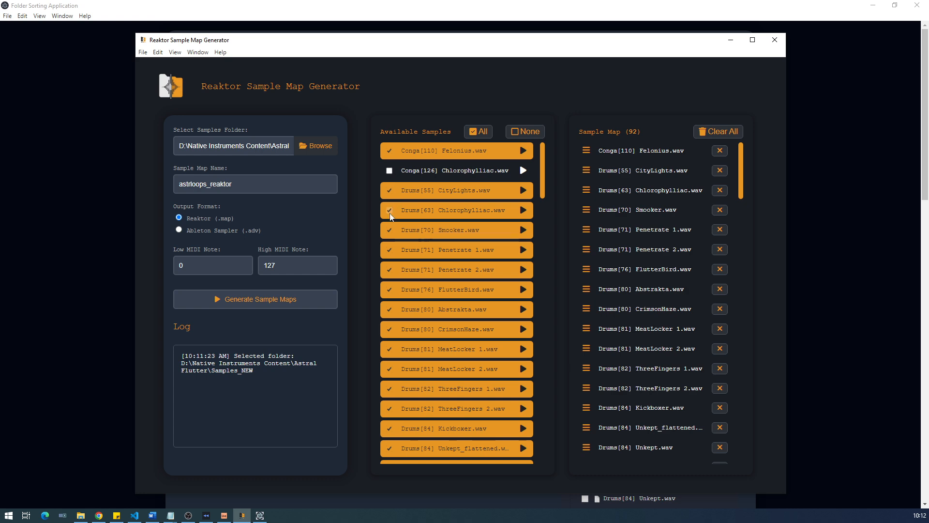
pyautogui.click(390, 269)
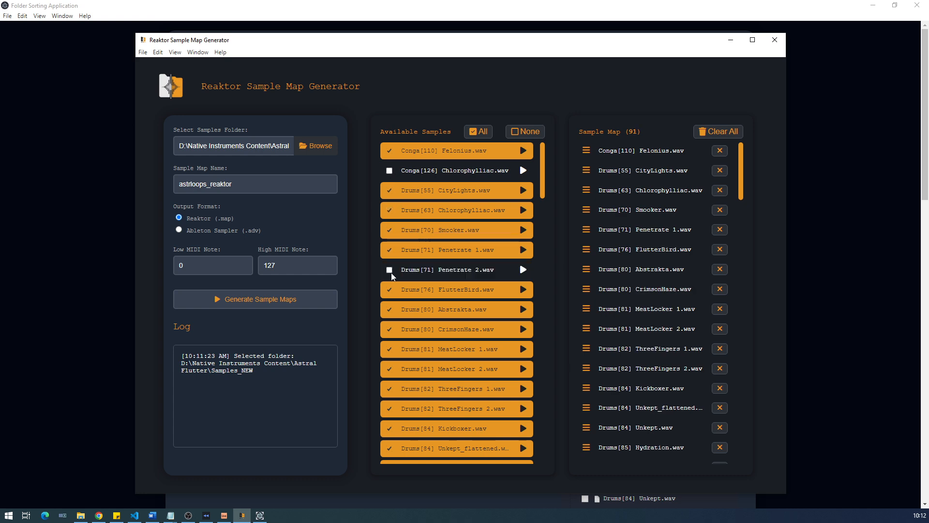
pyautogui.click(393, 369)
pyautogui.click(390, 428)
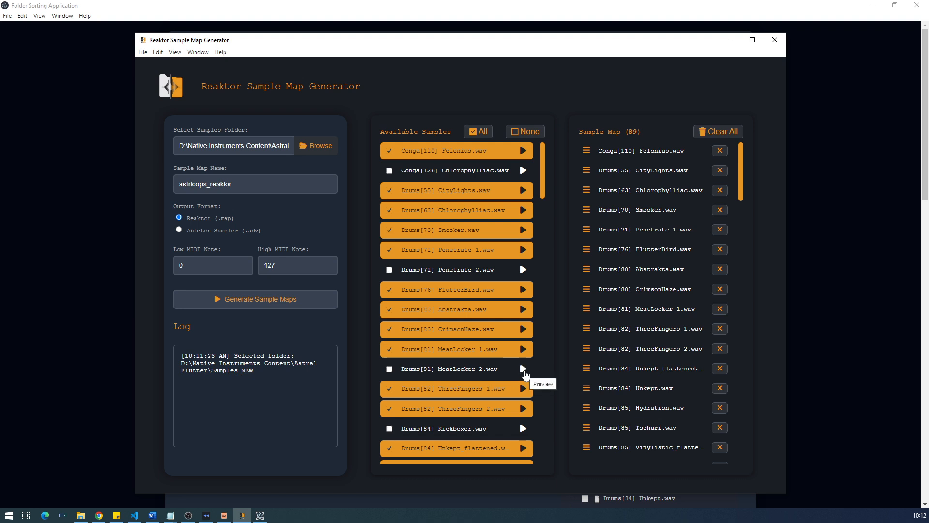
pyautogui.click(523, 370)
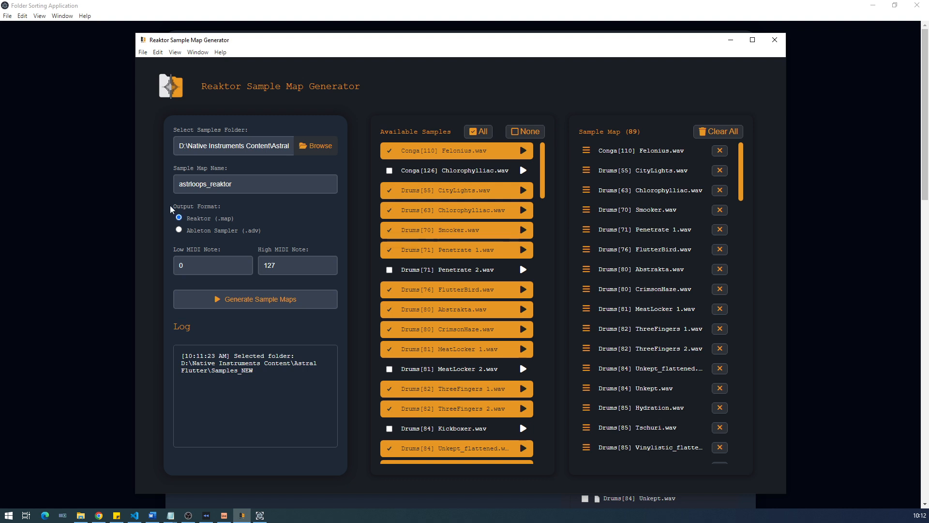
# Generate the Reaktor .map sample map, and generate an Ableton Sampler .adv version named astrloops_ableton.
pyautogui.click(275, 307)
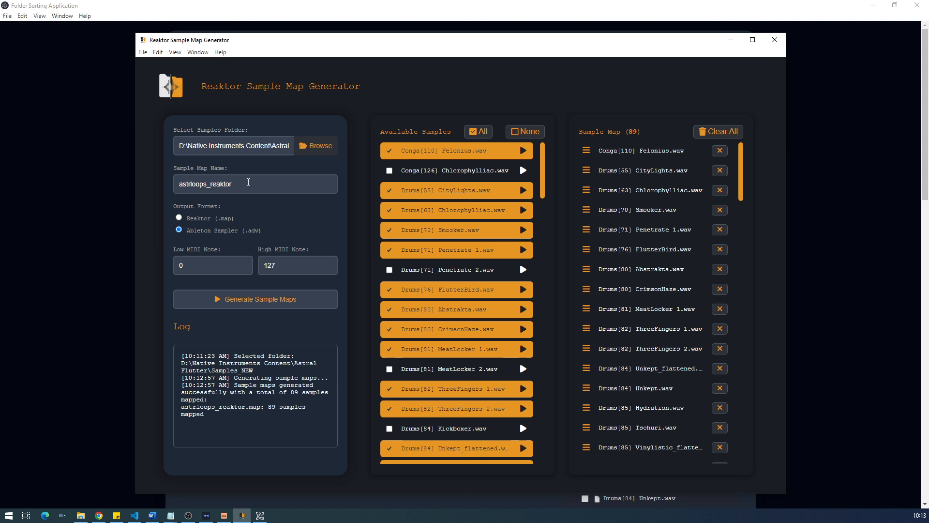
pyautogui.moveTo(245, 183); pyautogui.dragTo(214, 183)
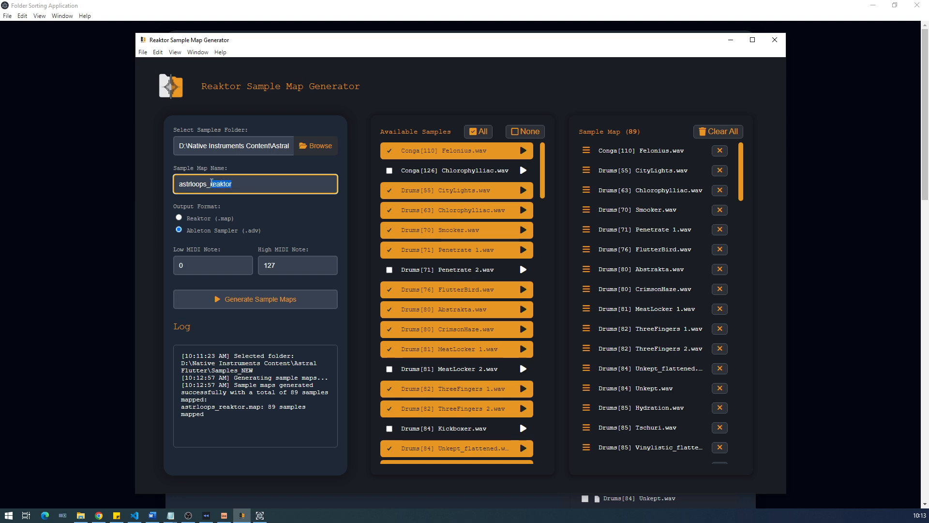
pyautogui.write('abl')
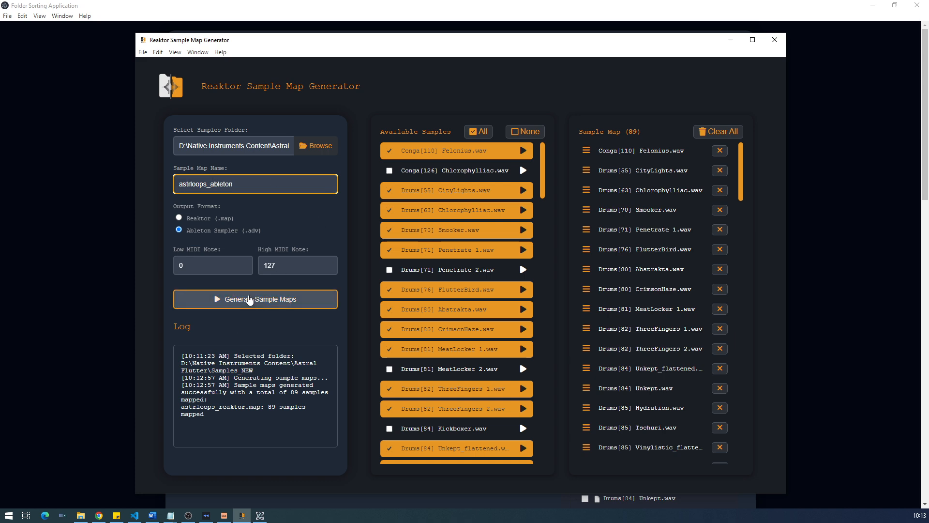
pyautogui.click(246, 300)
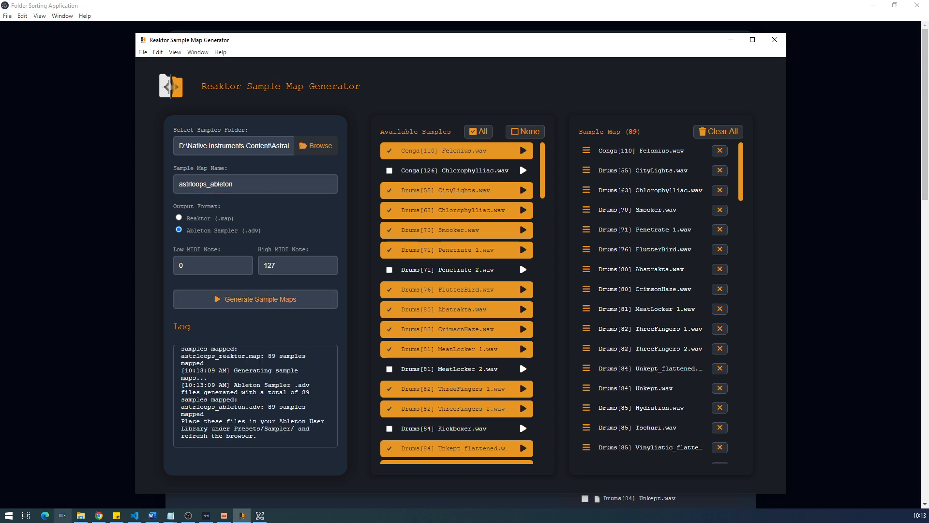
# Switch to File Explorer, open Astral Flutter's Samples_NEW folder on drive D:, and check the generated astrloops_ableton and astrloops_reaktor files.
pyautogui.click(81, 516)
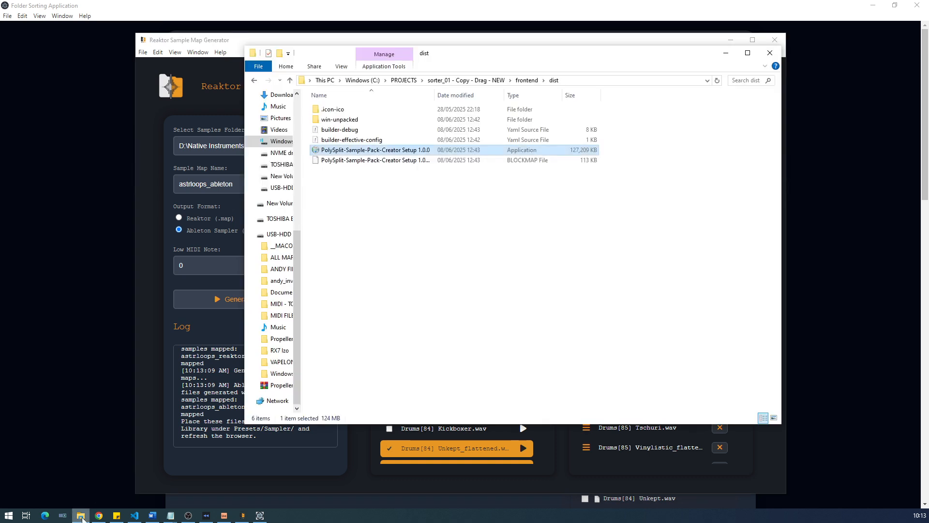
pyautogui.click(440, 248)
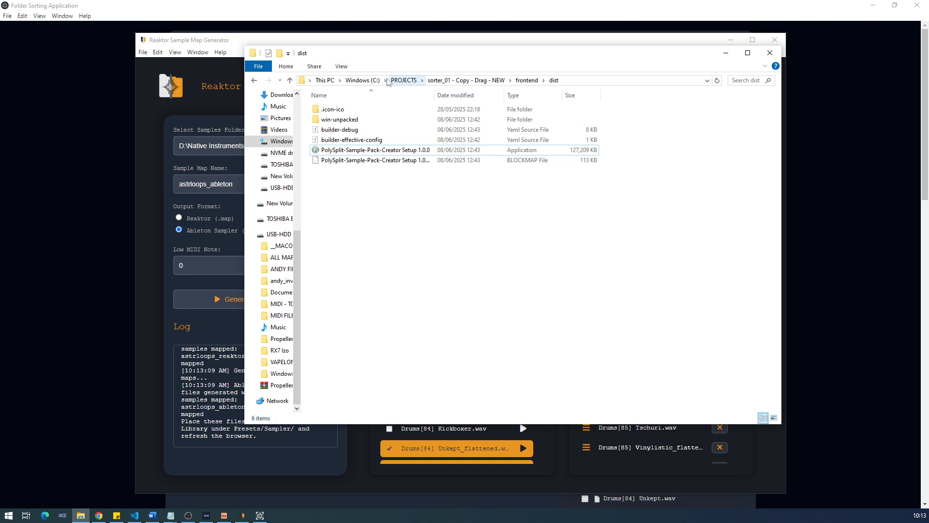
pyautogui.click(404, 80)
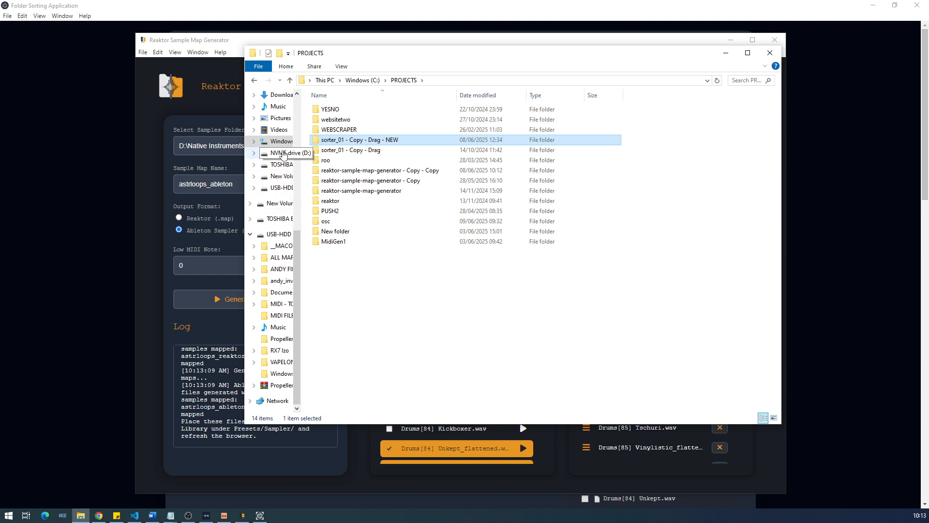
pyautogui.click(280, 153)
pyautogui.doubleClick(356, 343)
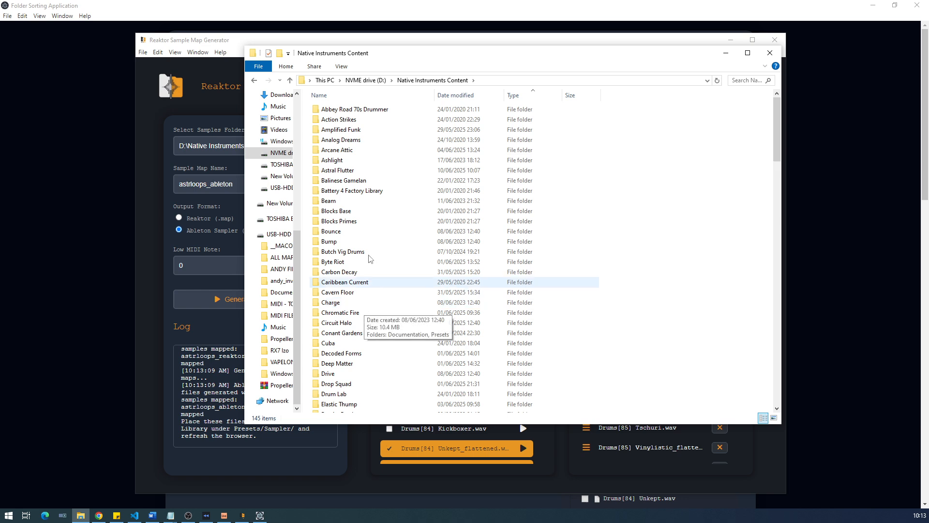
pyautogui.doubleClick(347, 170)
pyautogui.doubleClick(339, 150)
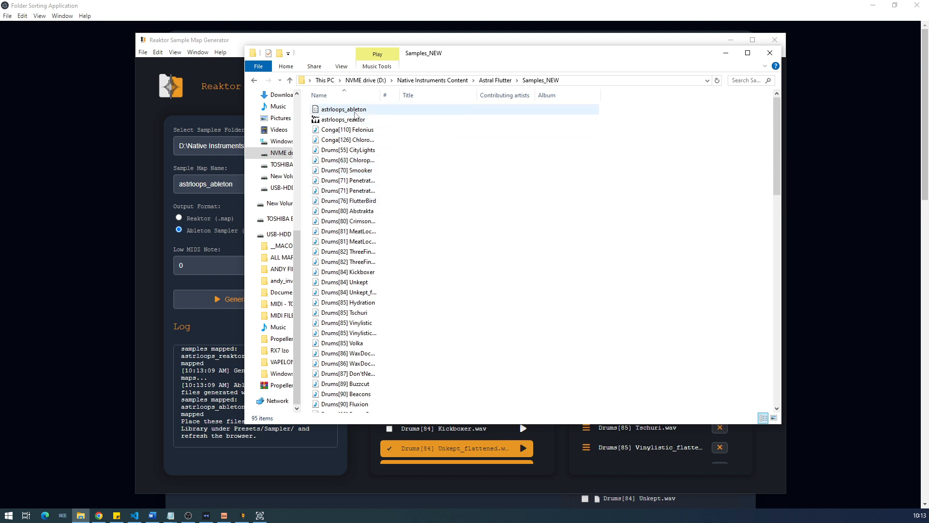
pyautogui.click(356, 110)
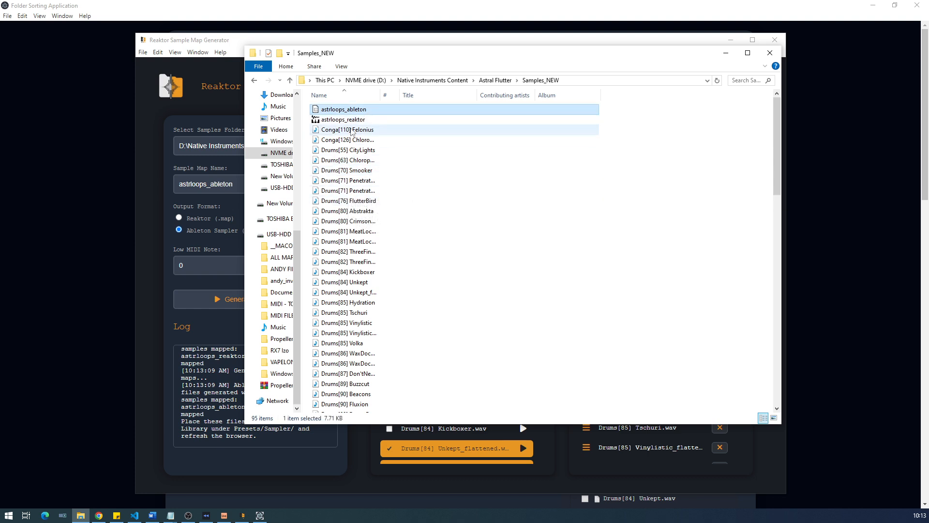
pyautogui.click(349, 123)
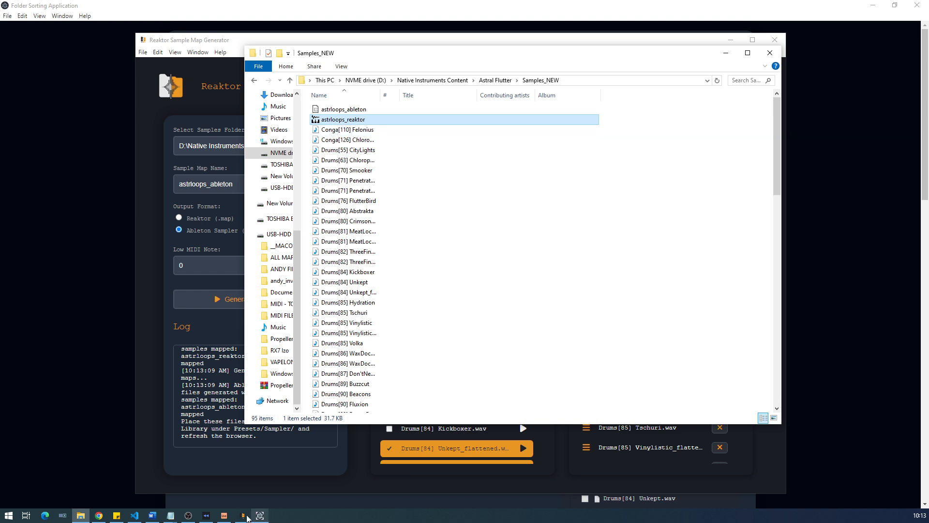
# Switch to Ableton Live and load the astrloops_ableton preset from the Samples_NEW folder onto a new track.
pyautogui.click(243, 487)
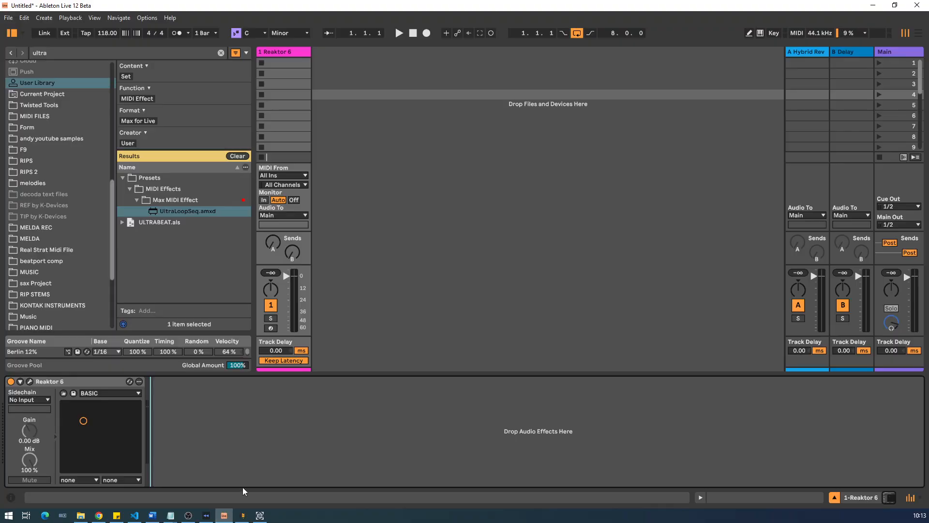
pyautogui.click(80, 515)
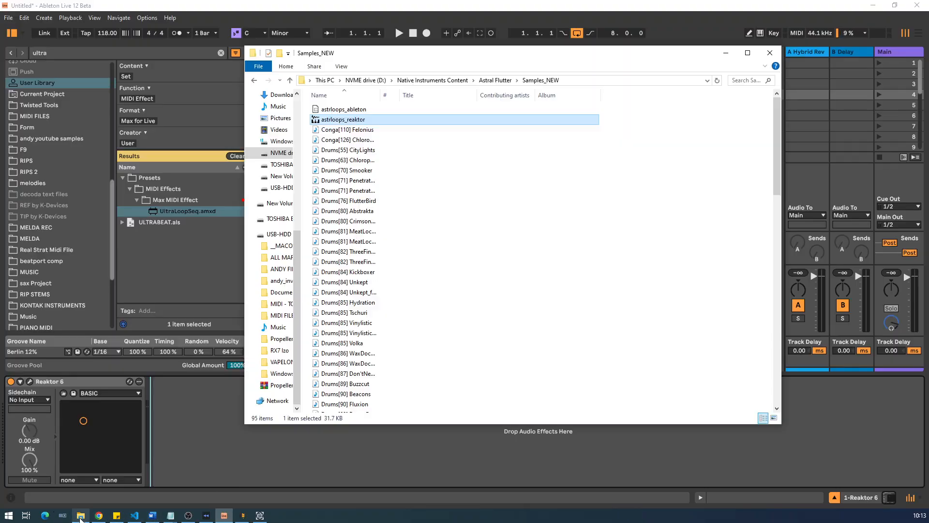
pyautogui.click(426, 109)
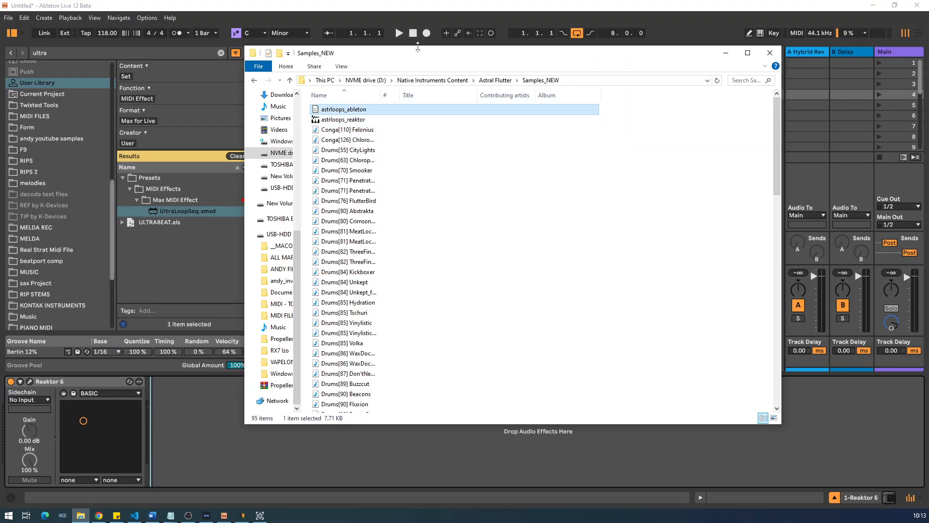
pyautogui.moveTo(418, 51); pyautogui.dragTo(681, 38)
pyautogui.moveTo(610, 99); pyautogui.dragTo(385, 187)
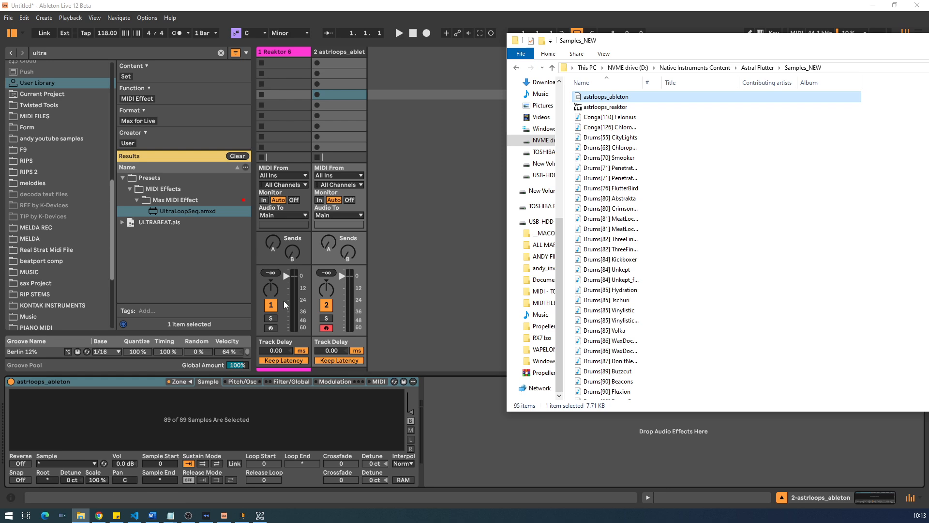
# Examine the sample zones and key mapping of the astrloops_ableton Sampler, then hide the zone editor.
pyautogui.click(178, 385)
pyautogui.click(179, 382)
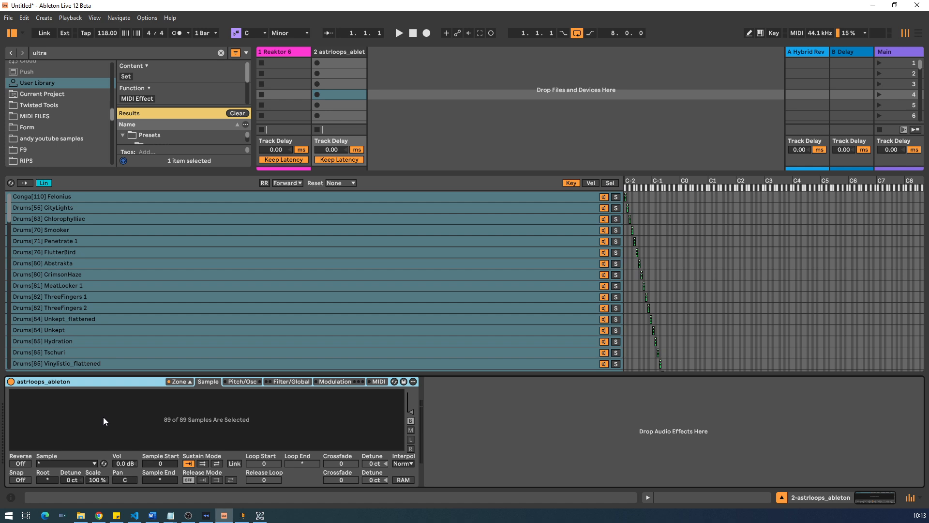
pyautogui.click(418, 114)
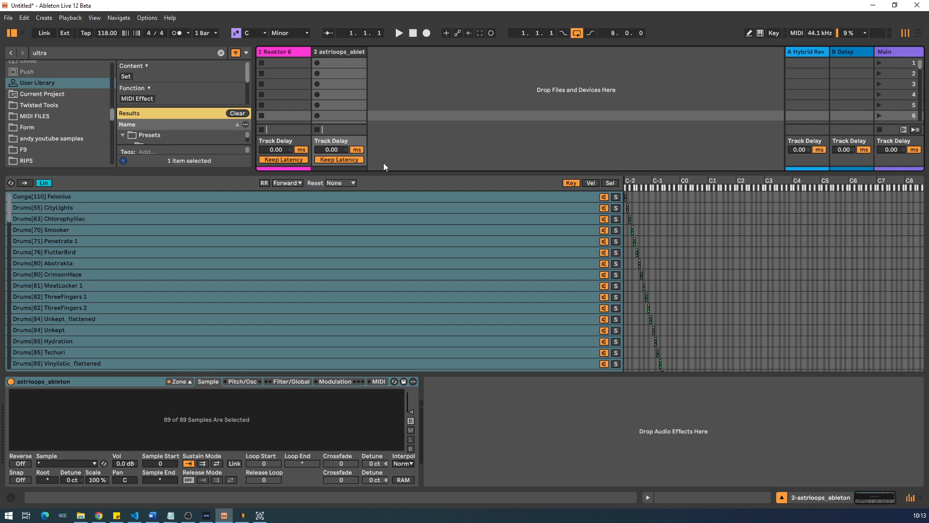
pyautogui.click(178, 382)
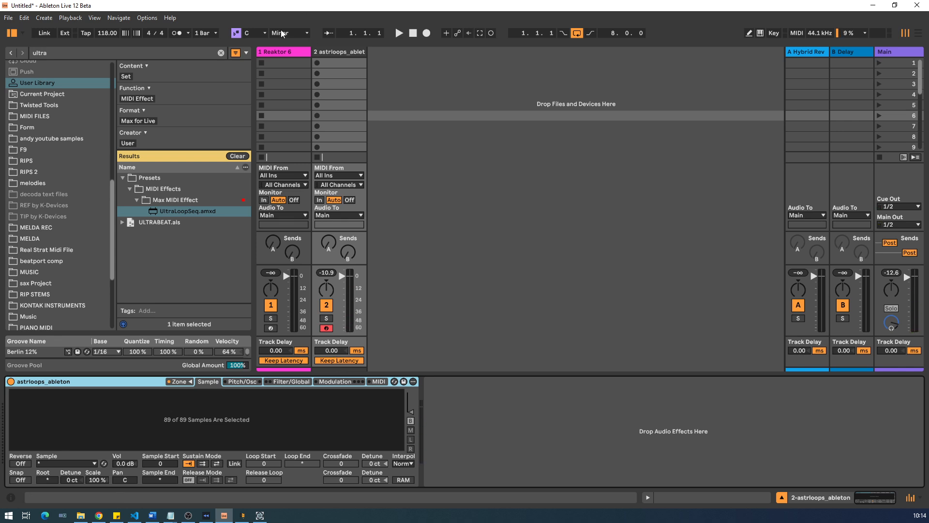
# Open the Reaktor 6 device on the first track in edit mode and show its sample map editor.
pyautogui.click(275, 58)
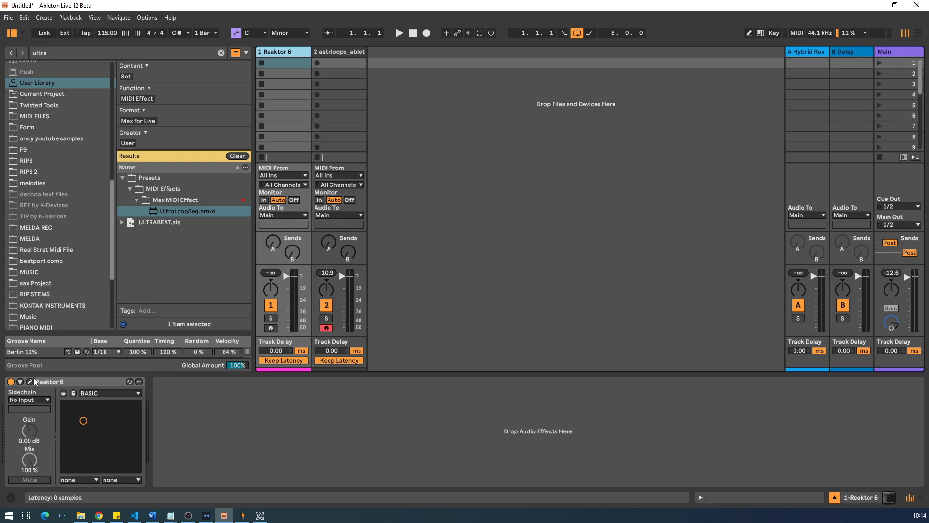
pyautogui.click(29, 381)
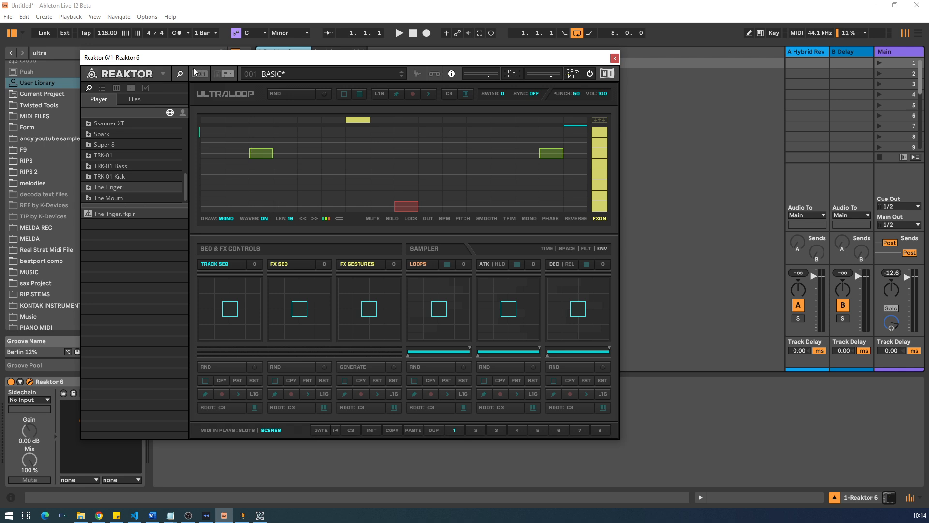
pyautogui.click(415, 74)
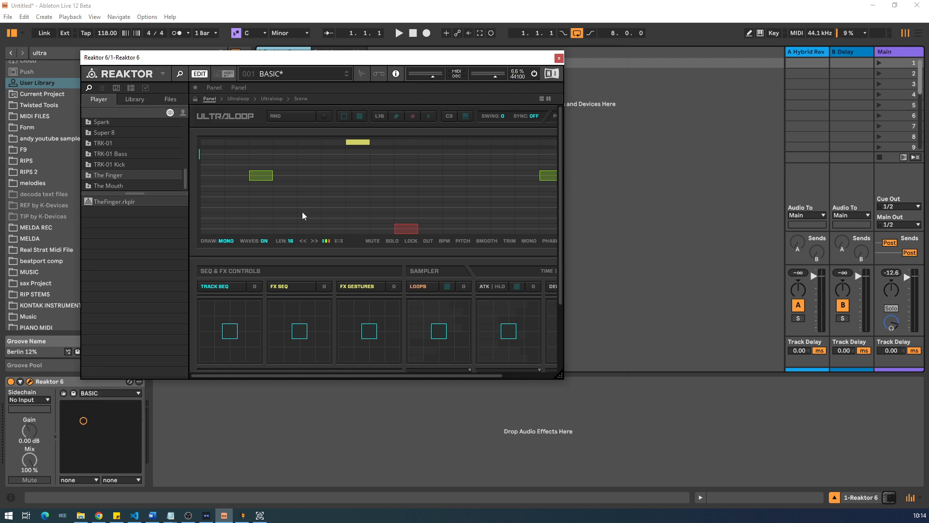
pyautogui.click(361, 73)
# Replace Ultraloop's sample map by importing astrloops_reaktor from Astral Flutter's Samples_NEW folder.
pyautogui.click(351, 247)
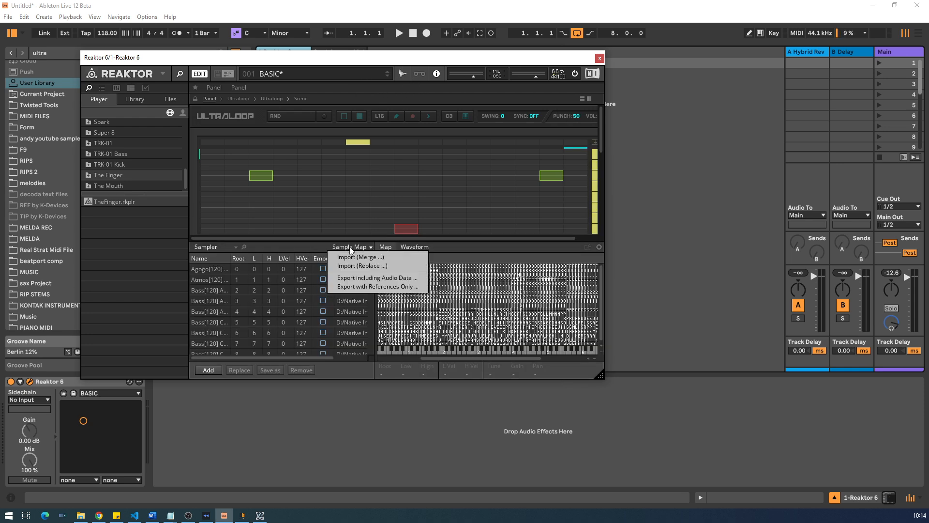
pyautogui.click(362, 266)
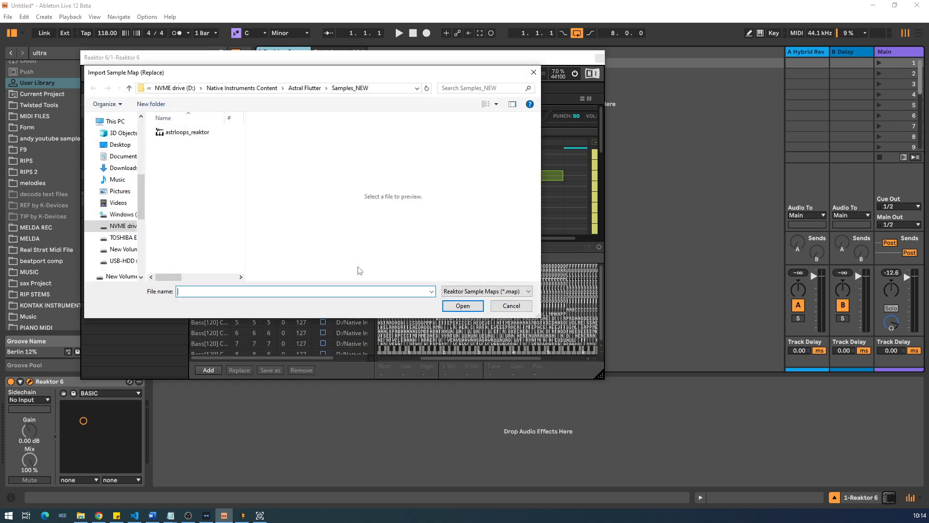
pyautogui.click(305, 88)
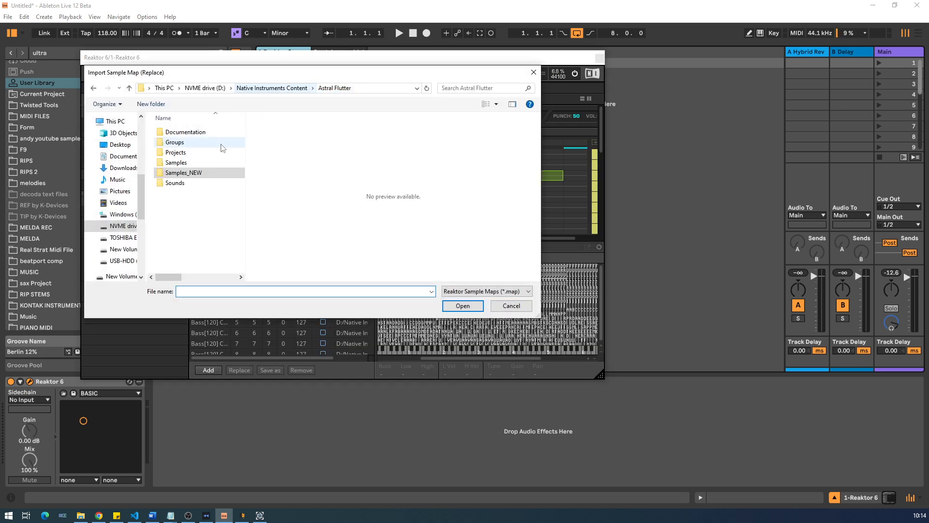
pyautogui.doubleClick(187, 174)
pyautogui.click(187, 134)
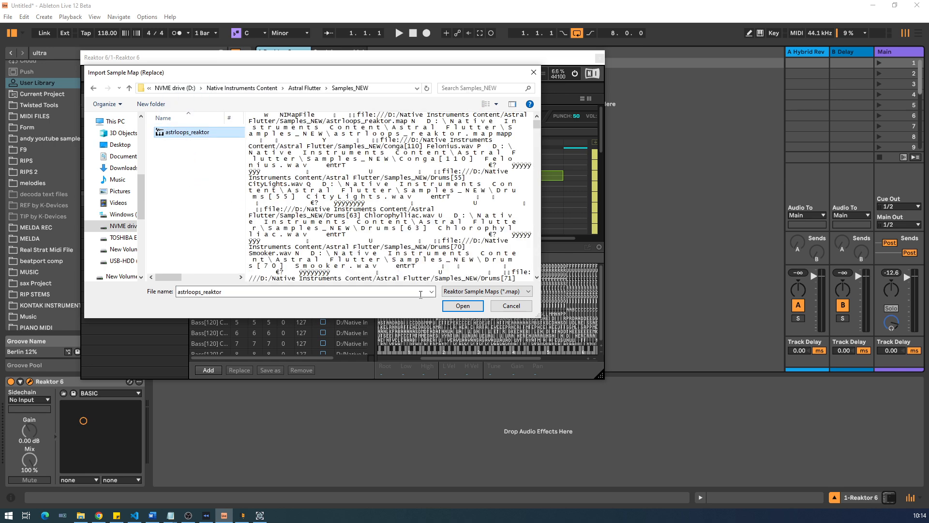
pyautogui.click(456, 306)
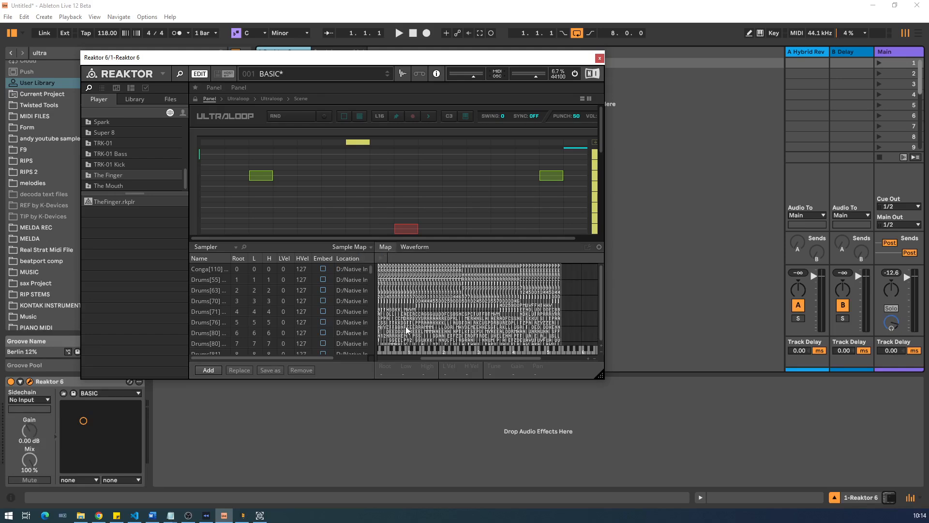
# Enlarge the Reaktor window and reload the BASIC snapshot.
pyautogui.moveTo(600, 376); pyautogui.dragTo(717, 428)
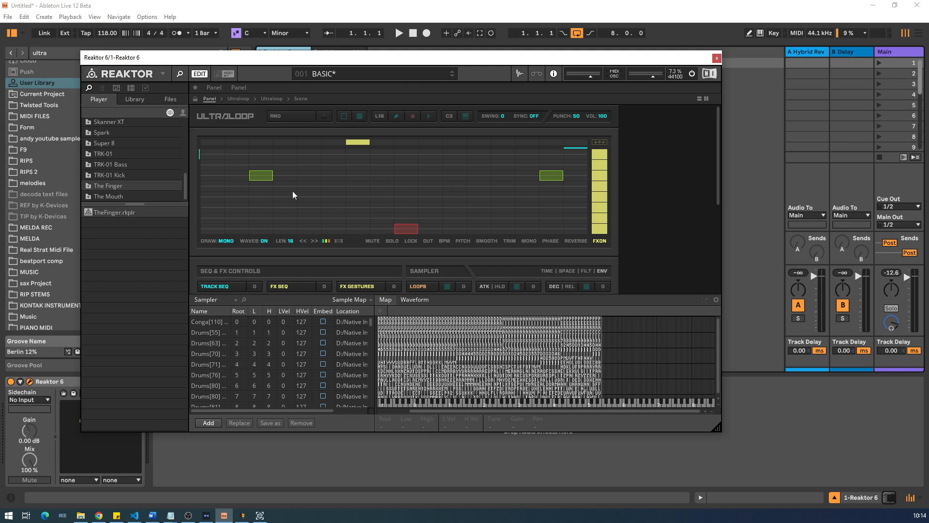
pyautogui.click(390, 74)
pyautogui.click(375, 91)
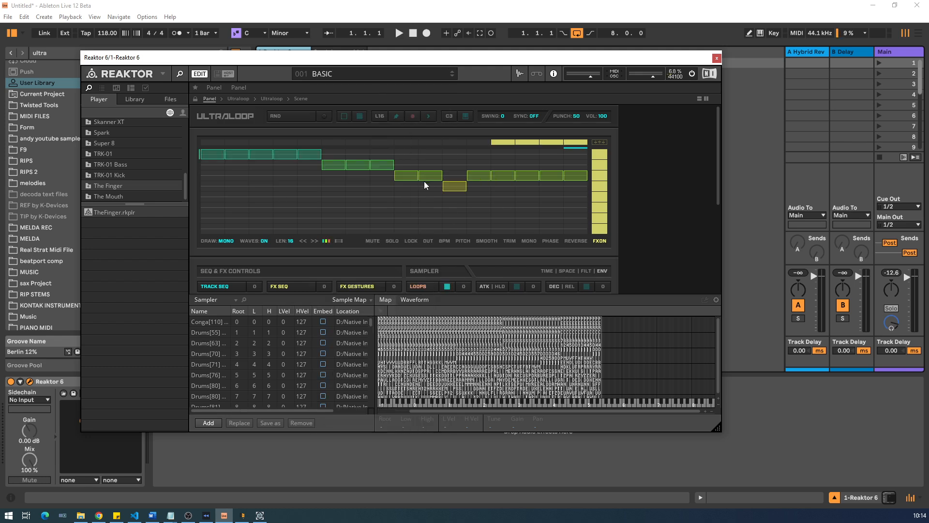
# Audition Ultraloop while randomizing its sampler Loops values, and move the Reaktor window clear of the track headers after stopping playback.
pyautogui.click(399, 33)
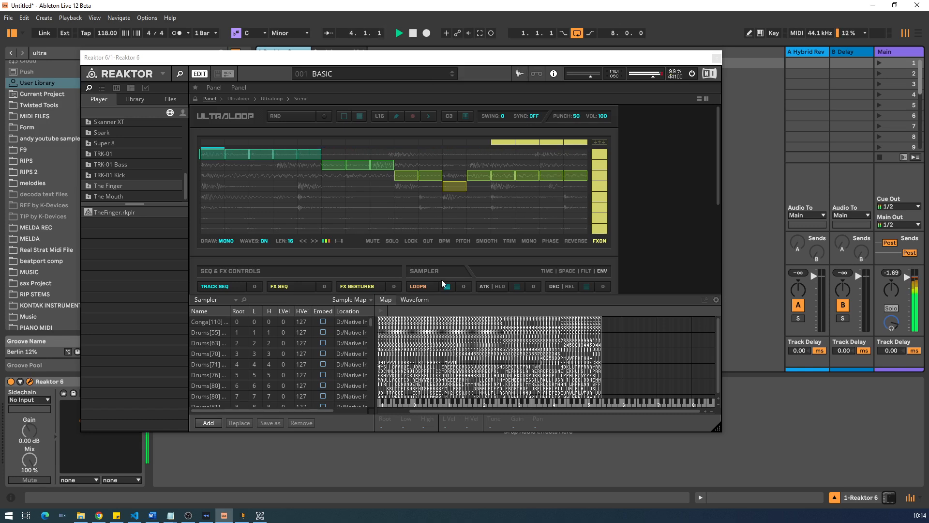
pyautogui.scroll(-2, 440, 257)
pyautogui.scroll(-5, 440, 264)
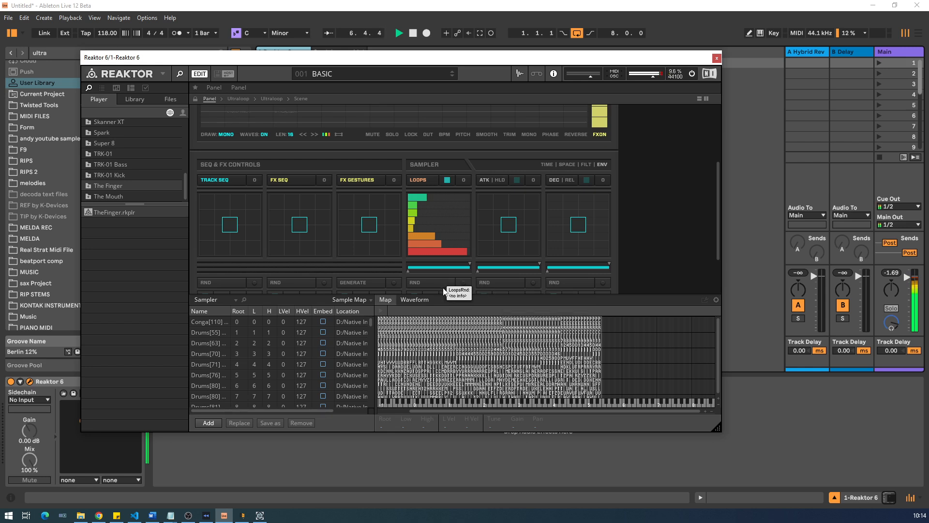
pyautogui.click(444, 290)
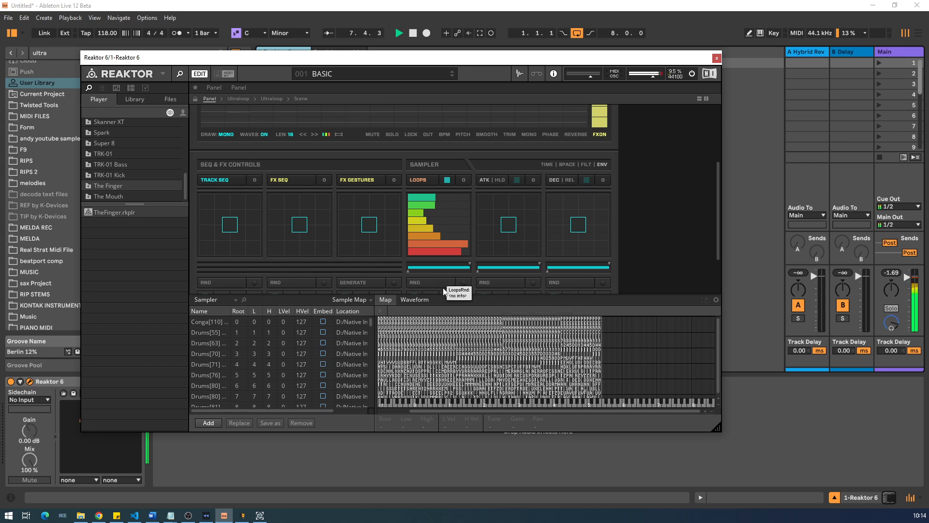
pyautogui.click(413, 33)
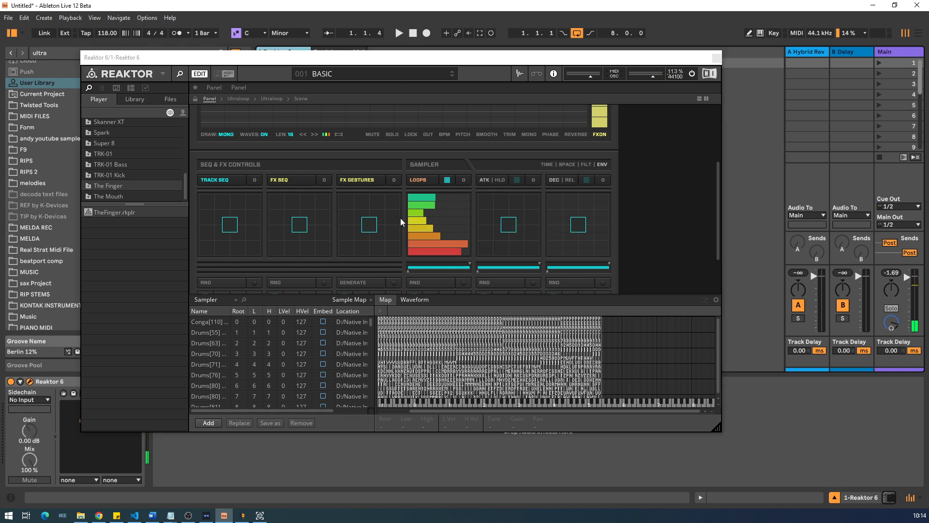
pyautogui.moveTo(373, 62); pyautogui.dragTo(503, 77)
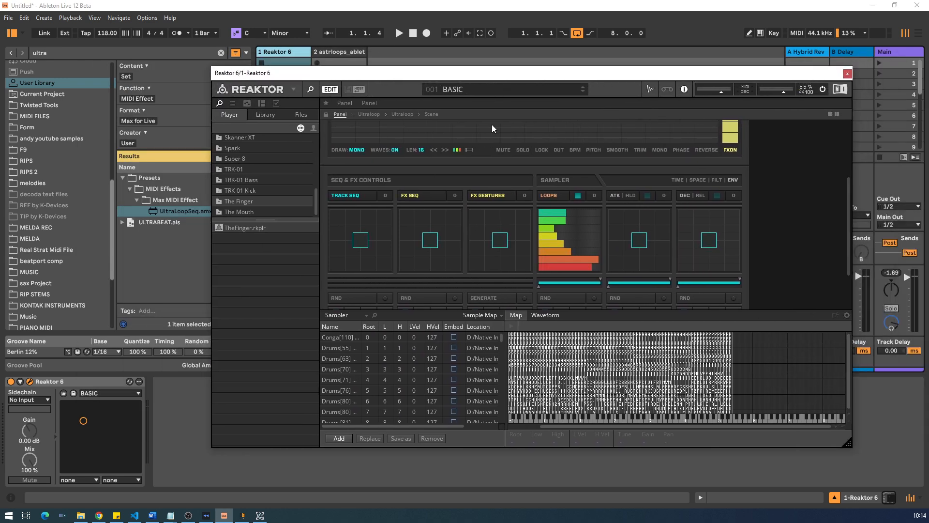